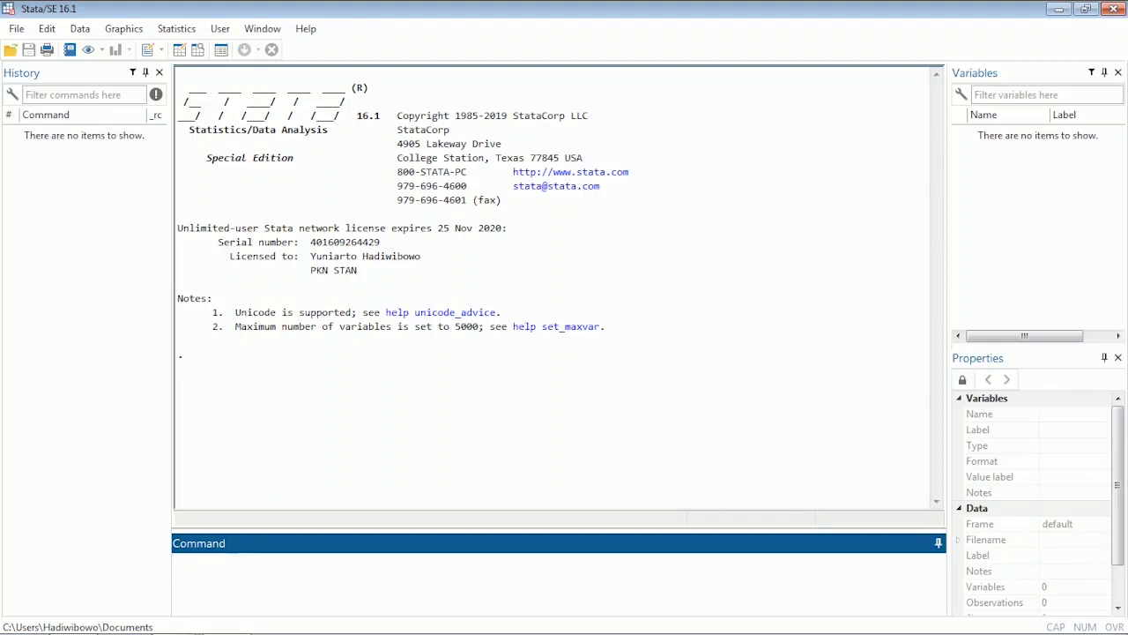
Change the working directory to "D:\Modul Stata\Dataset\" and load the nhanes2 dataset
type("cd \"D:\\Modul Stata\\Dataset\\\"")
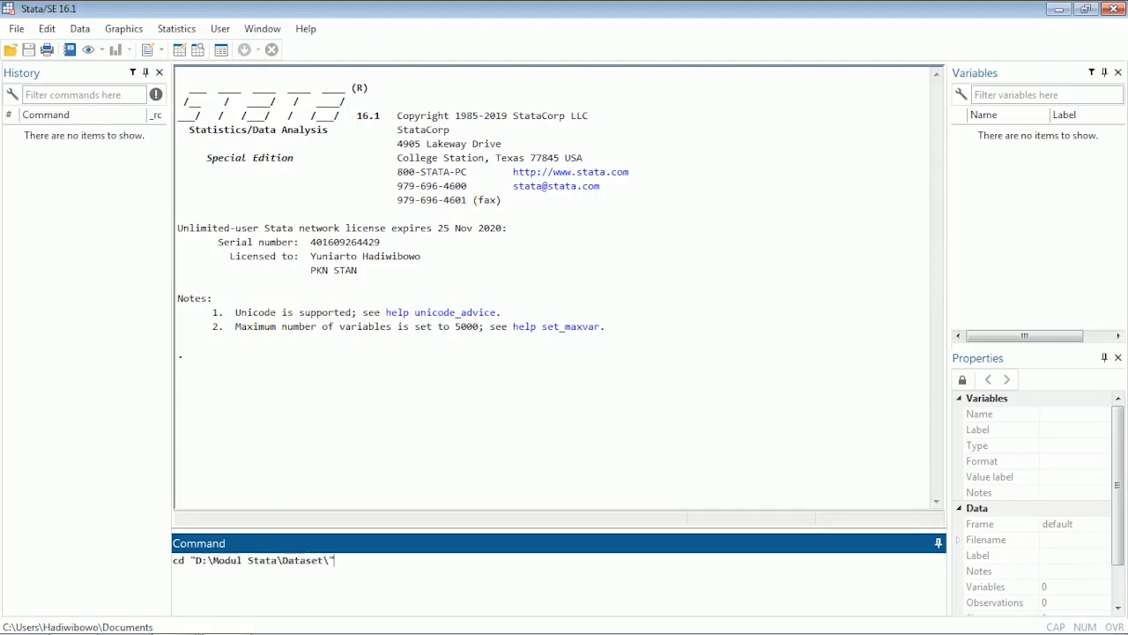
key("Return")
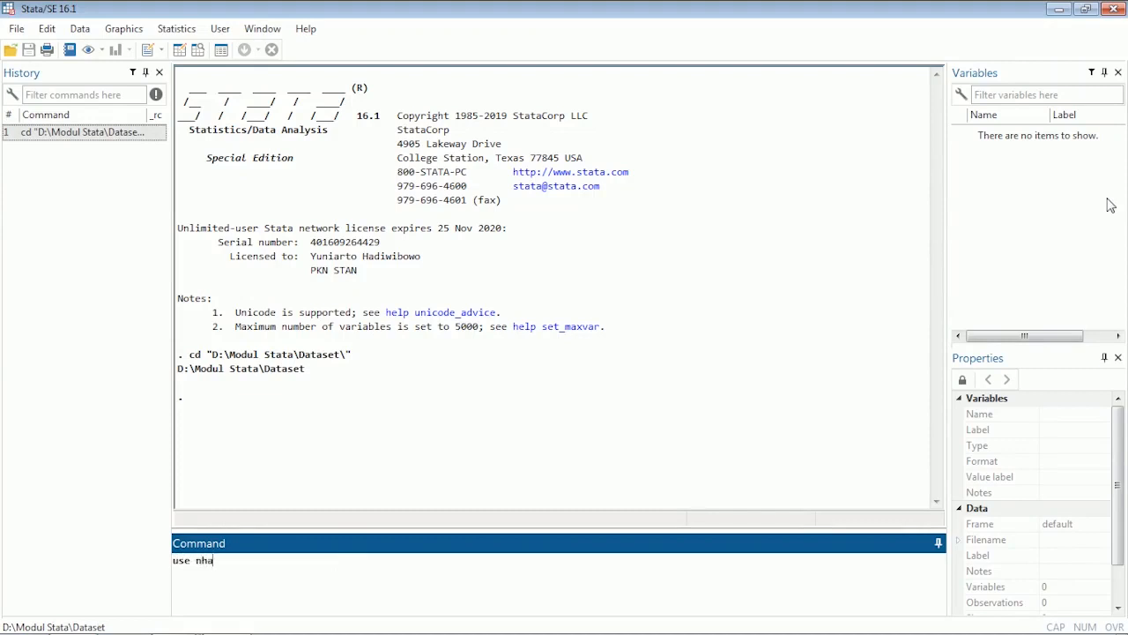
key("Return")
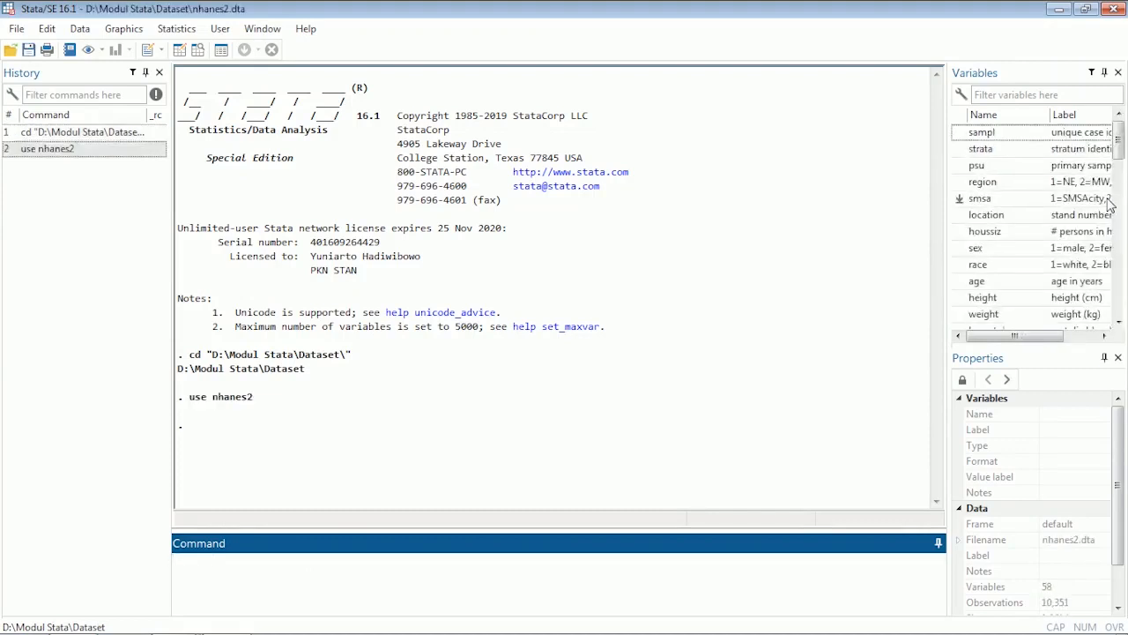
Generate the variables fem=sex-1 and sexage=fem*age with commands
type("generate fem=sex-1")
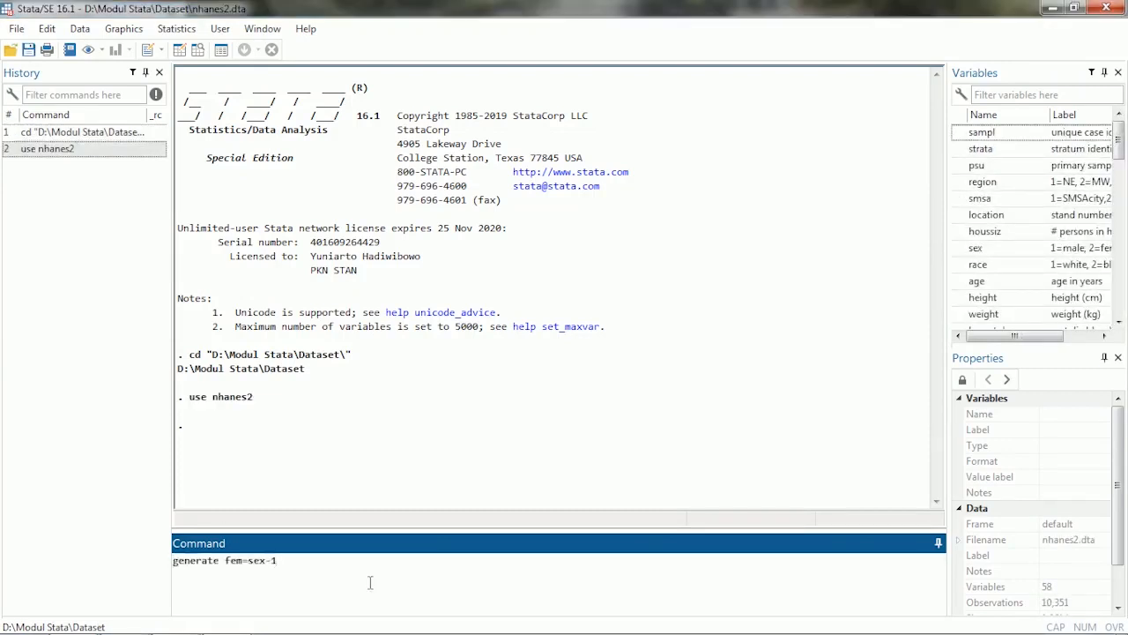
key("Return")
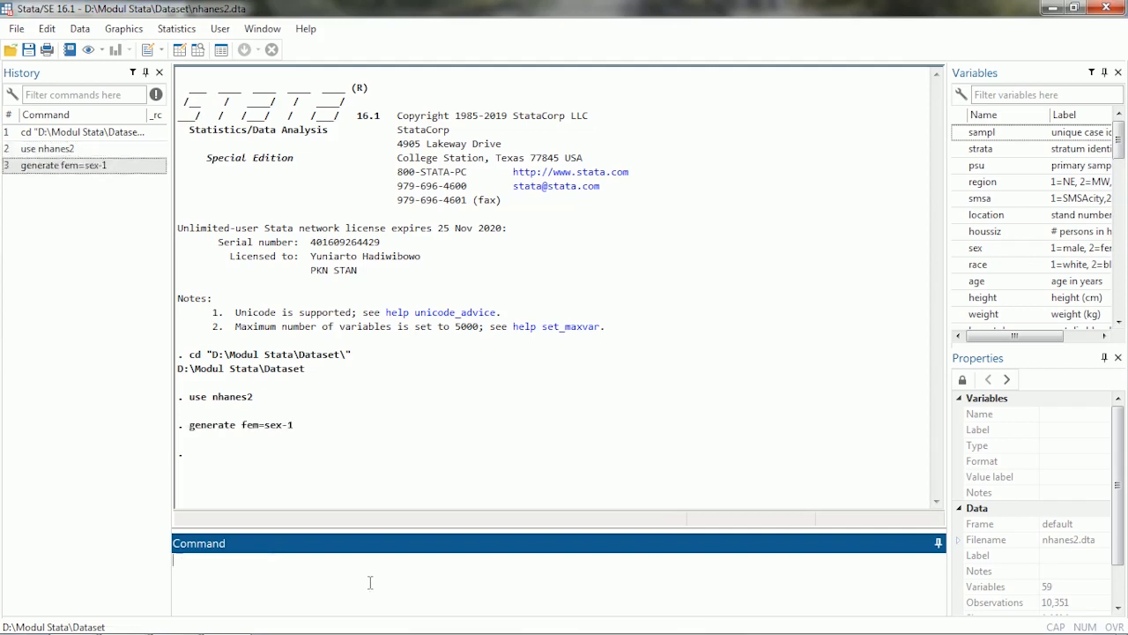
type("generate sexage=fem*age")
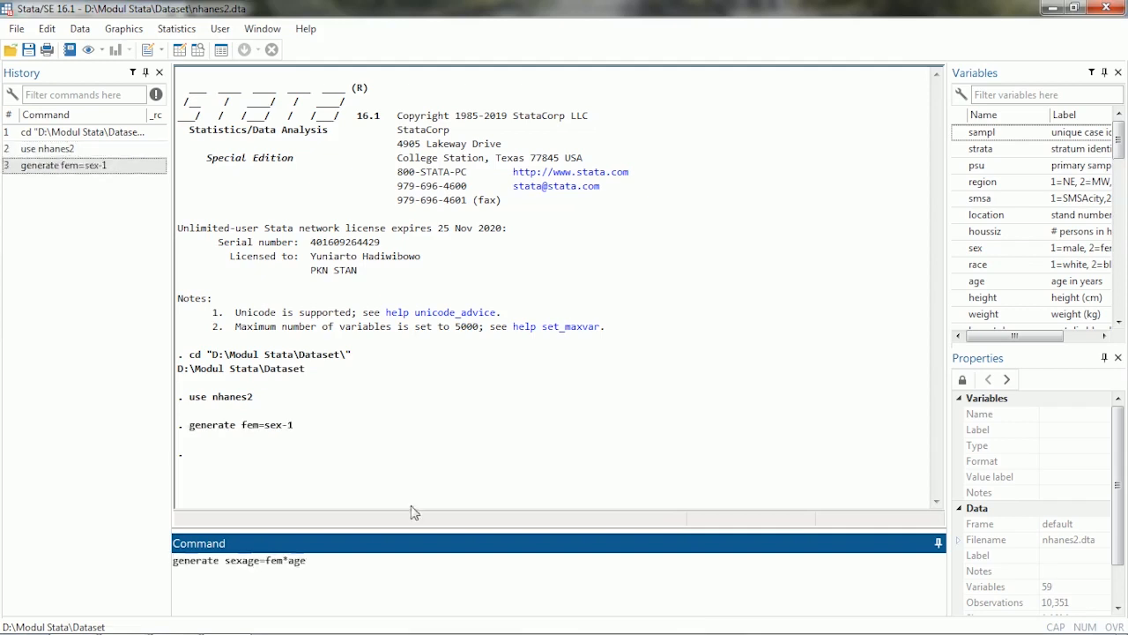
key("Return")
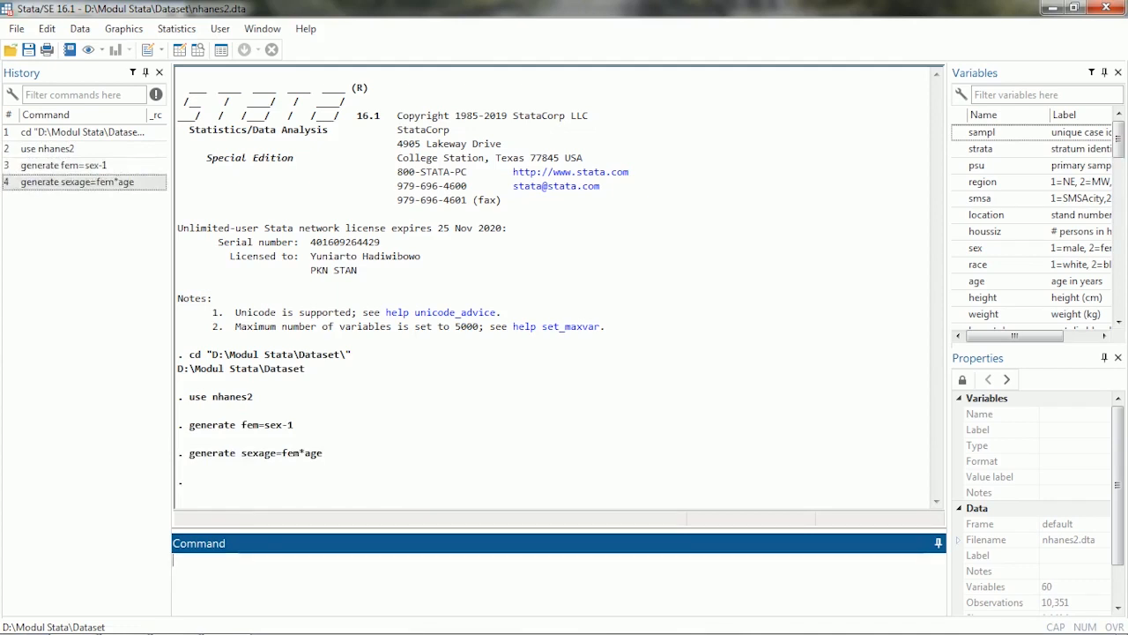
Start a new structural equation model diagram in the SEM Builder and set its zoom to 150%
left_click(176, 29)
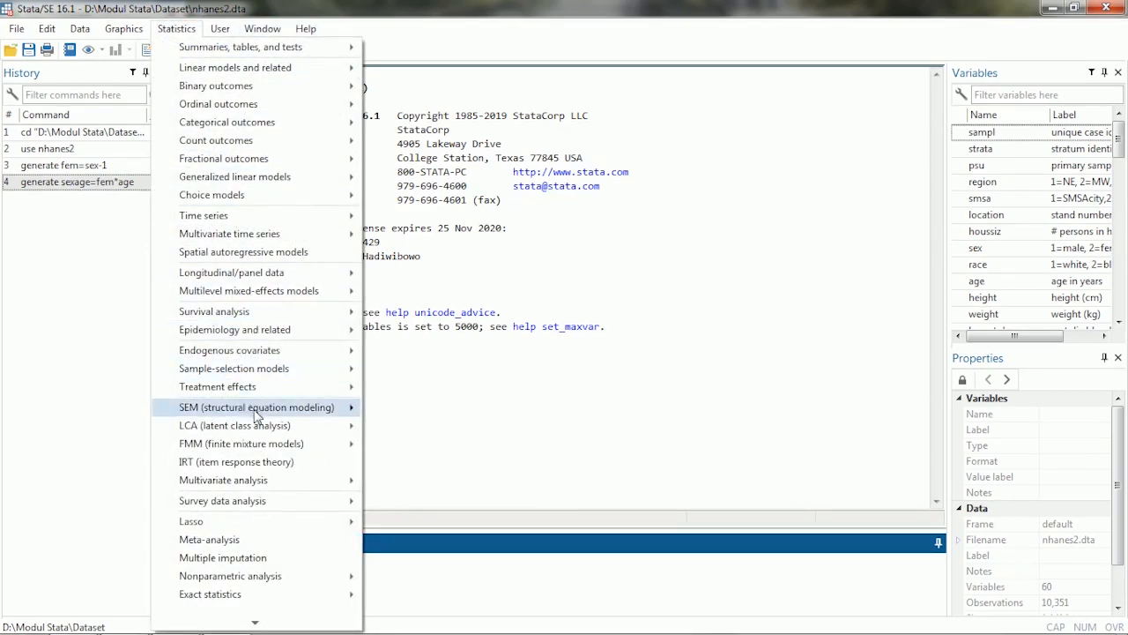
mouse_move(313, 413)
left_click(413, 411)
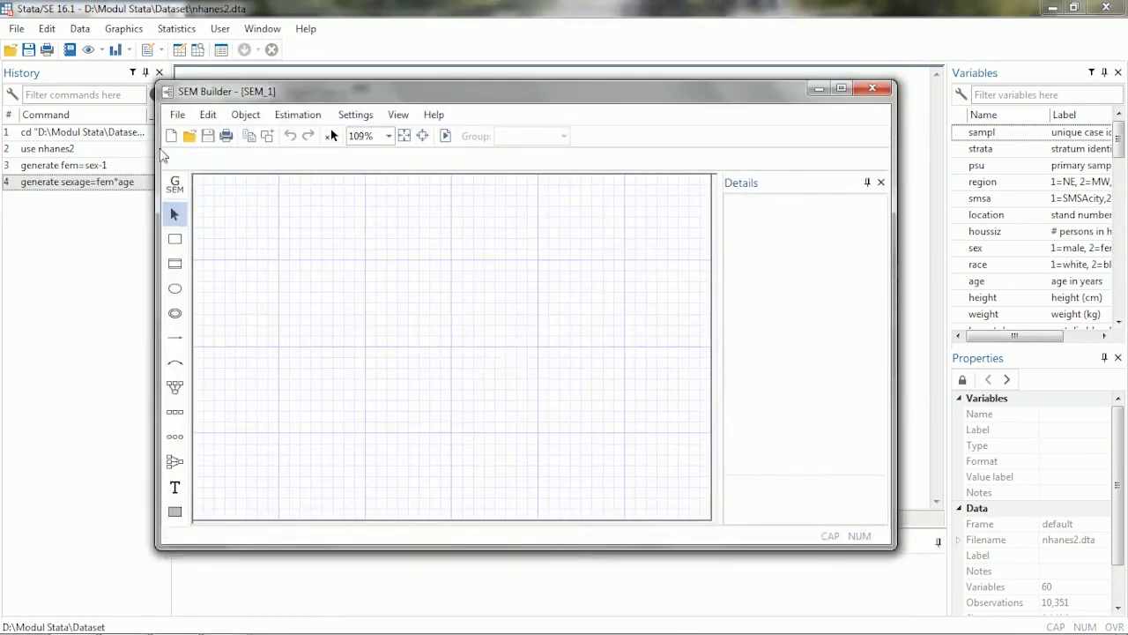
left_click(387, 136)
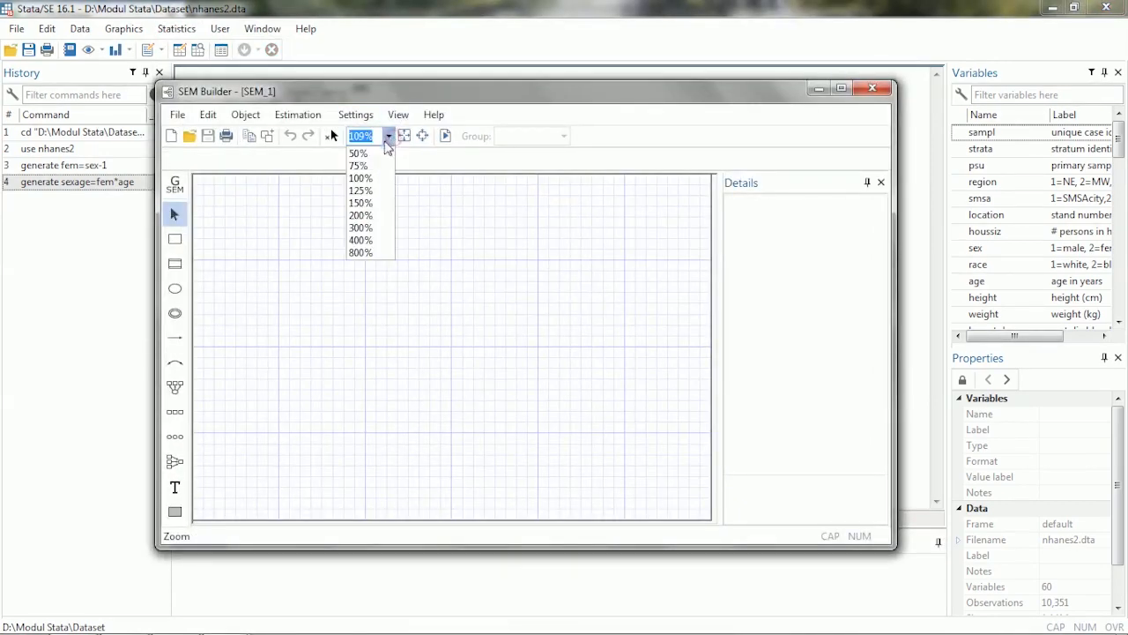
left_click(365, 206)
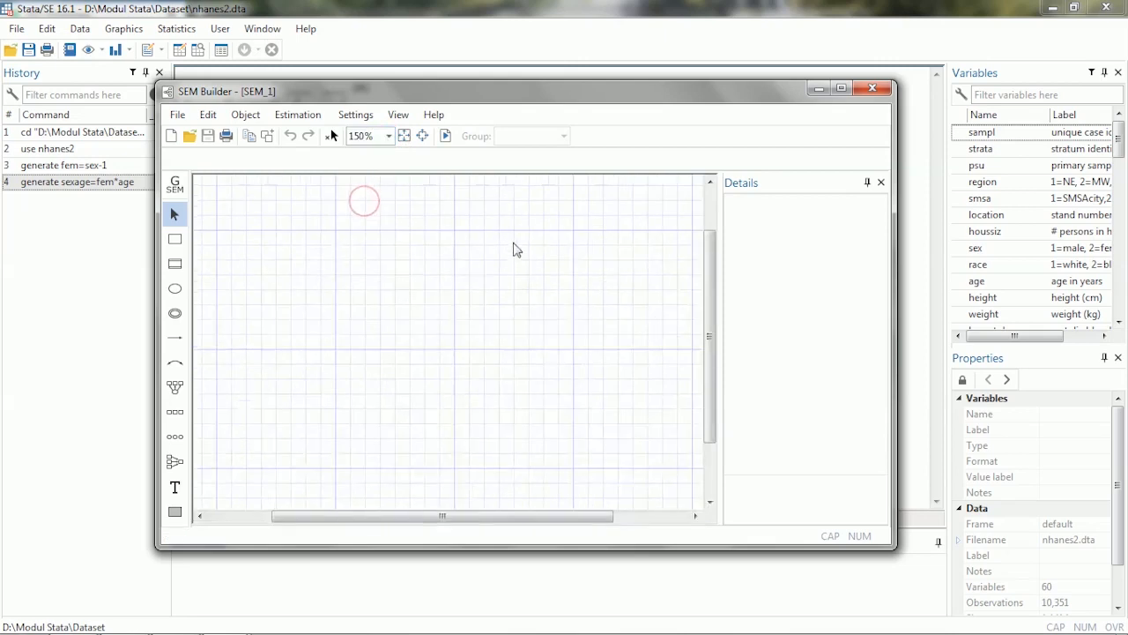
left_click(711, 501)
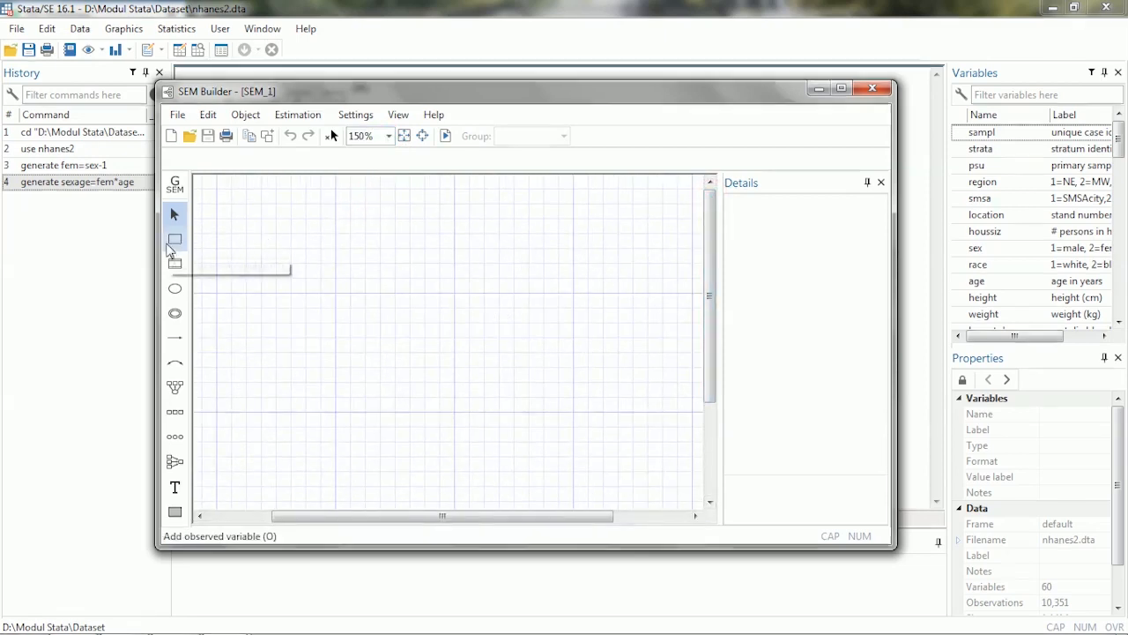
Place three observed-variable boxes stacked in a column and a fourth one to the right of the middle box
left_click(174, 240)
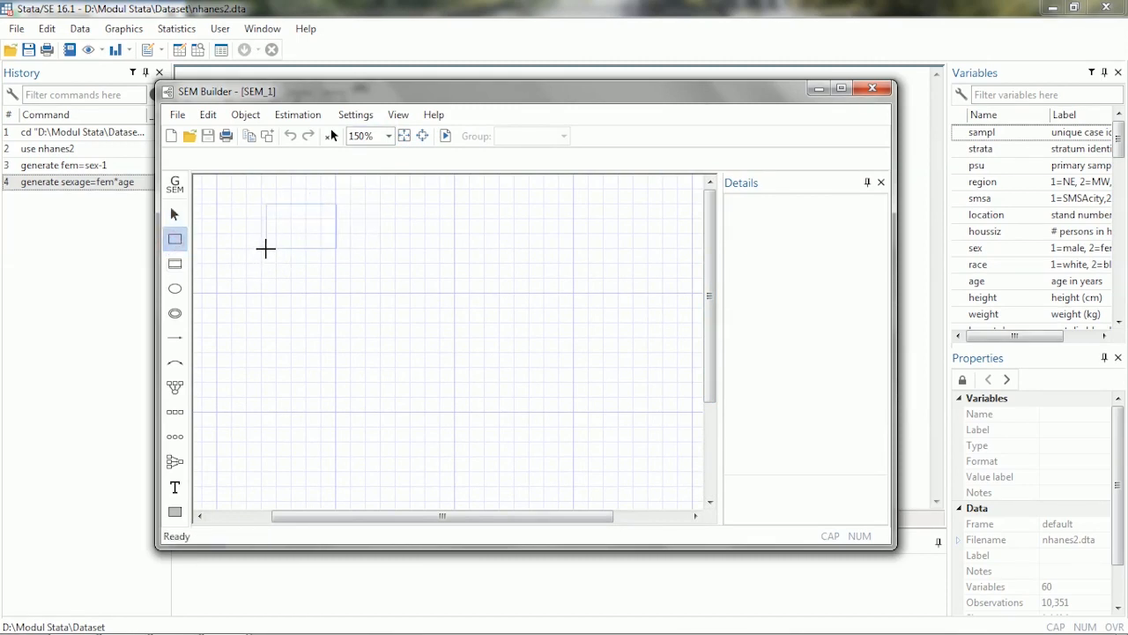
left_click(262, 249)
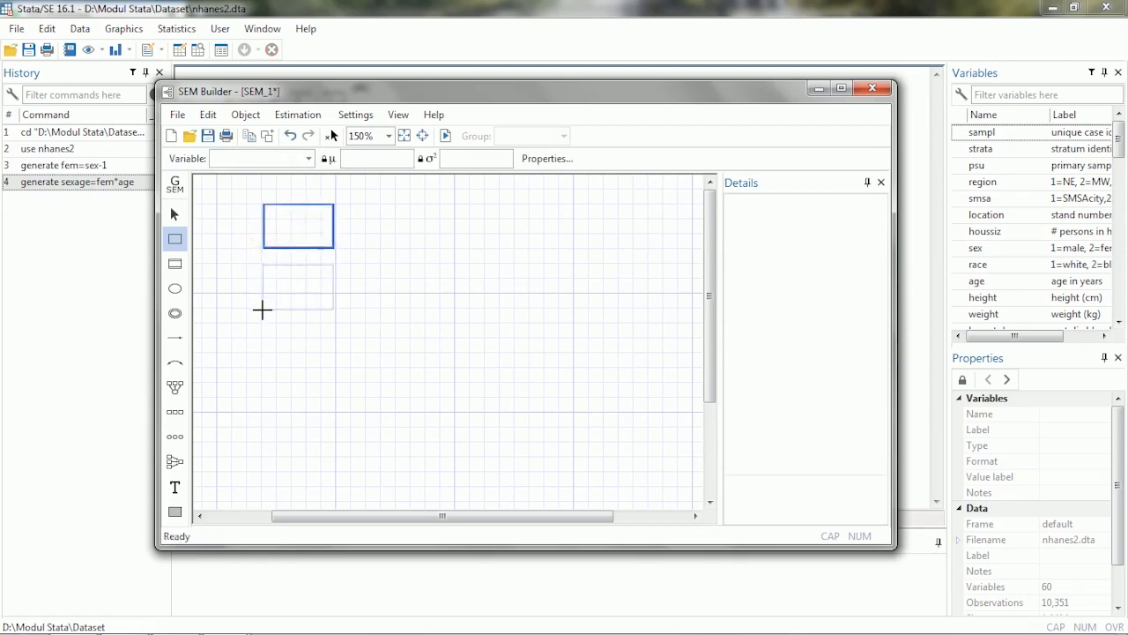
left_click(262, 309)
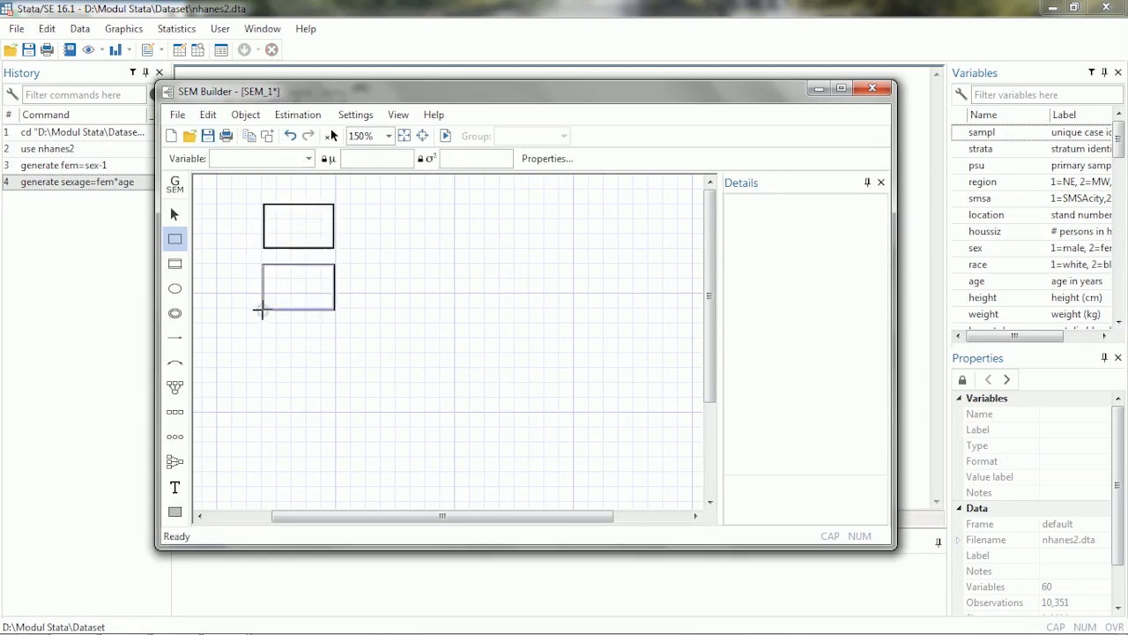
left_click(262, 370)
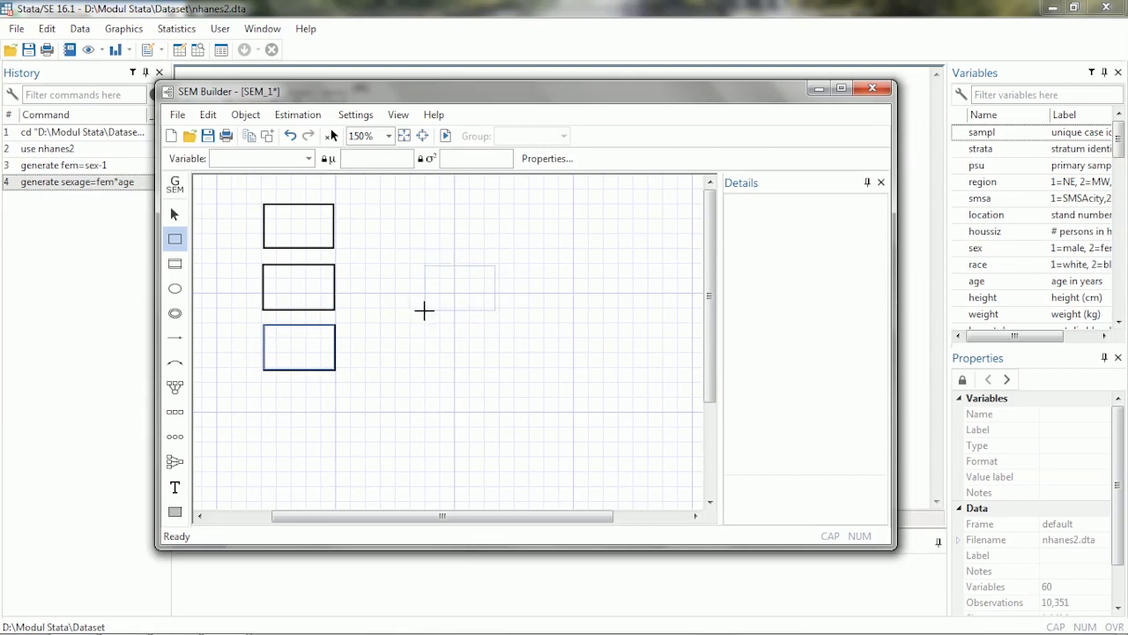
left_click(425, 310)
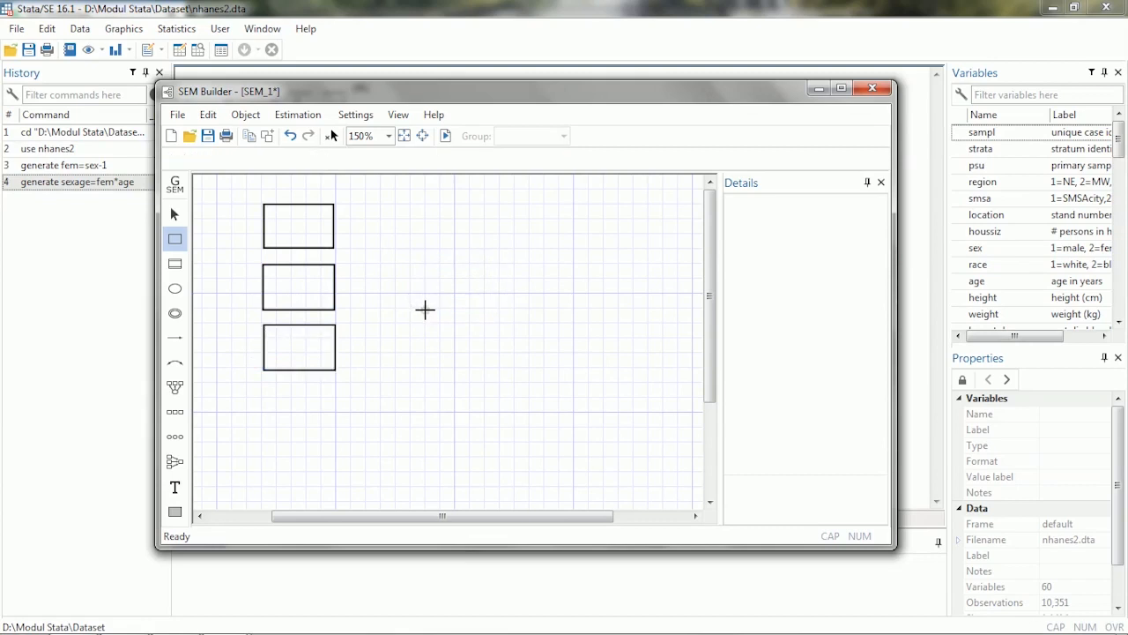
Assign the variable age to the upper box of the column and fem to the middle box
left_click(174, 216)
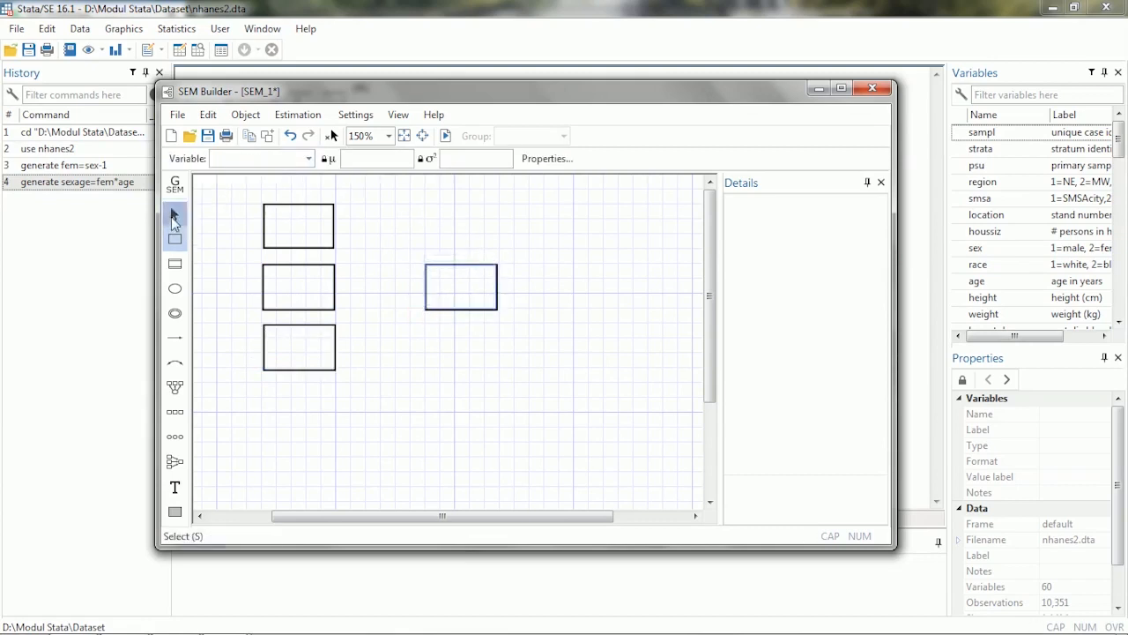
left_click(282, 227)
left_click(308, 159)
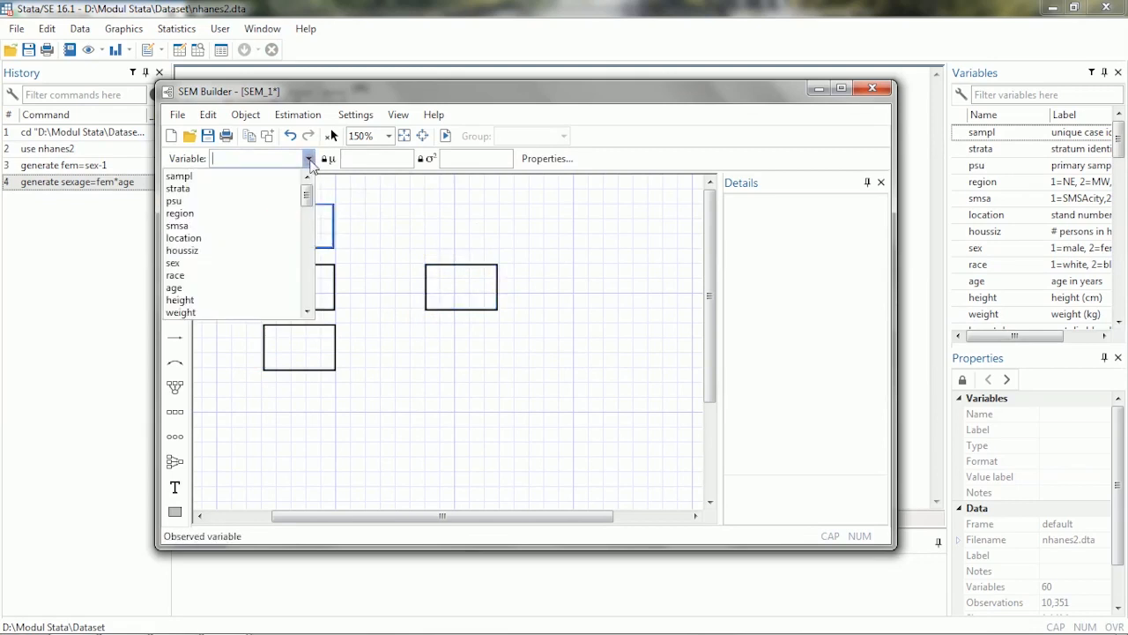
left_click(196, 287)
left_click(307, 281)
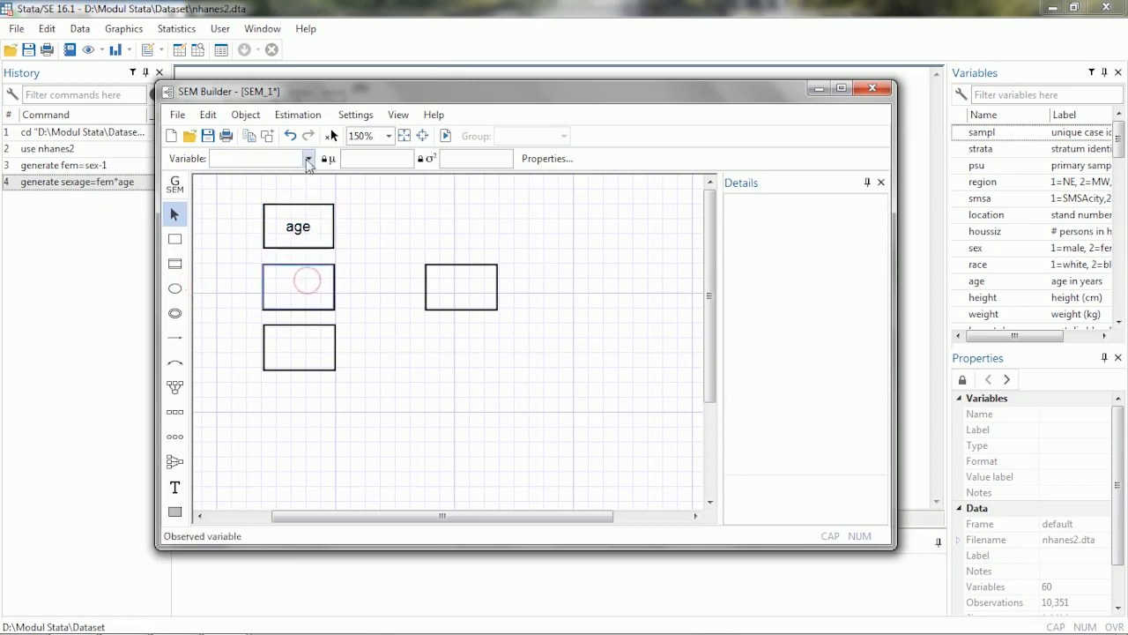
left_click(309, 159)
left_click_drag(307, 189, 308, 310)
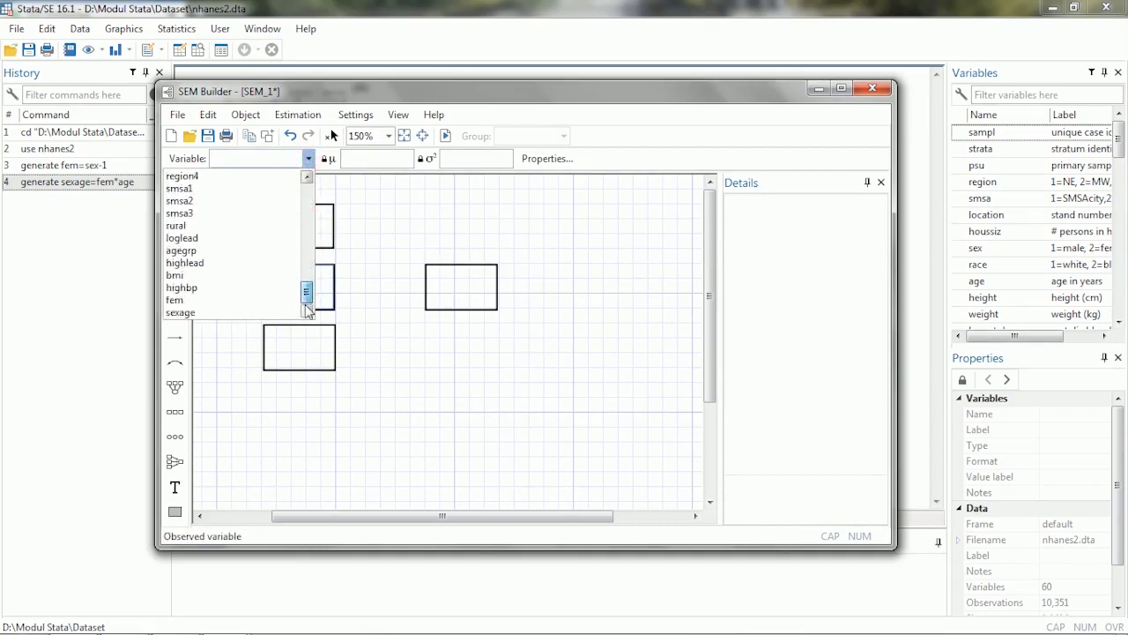
left_click(291, 299)
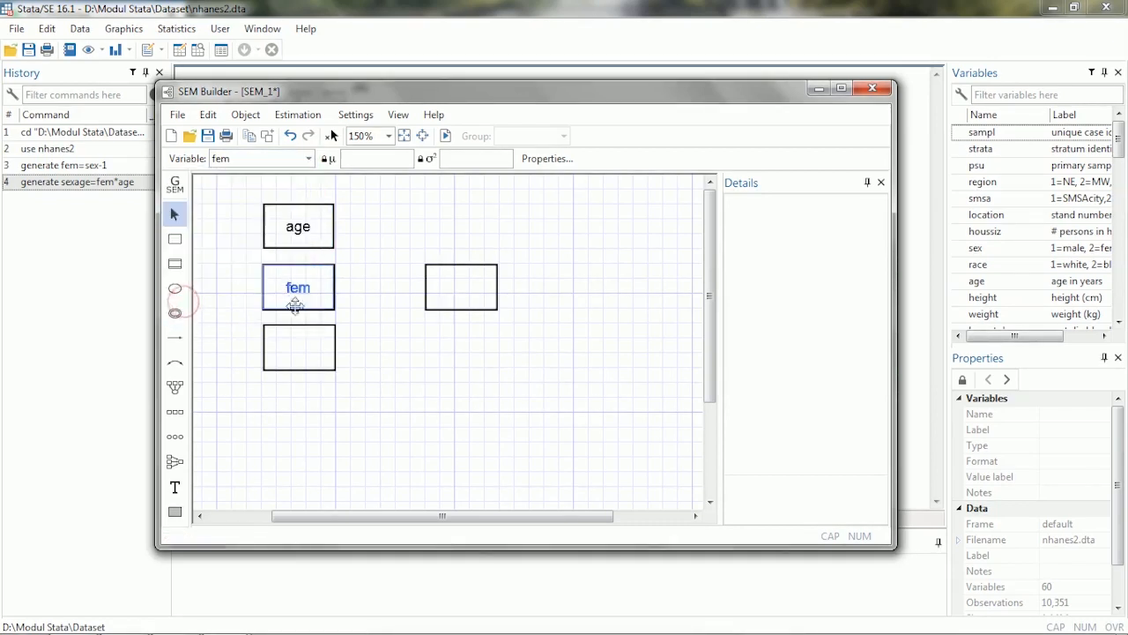
Assign the variable sexage to the lowest box of the column
left_click(307, 348)
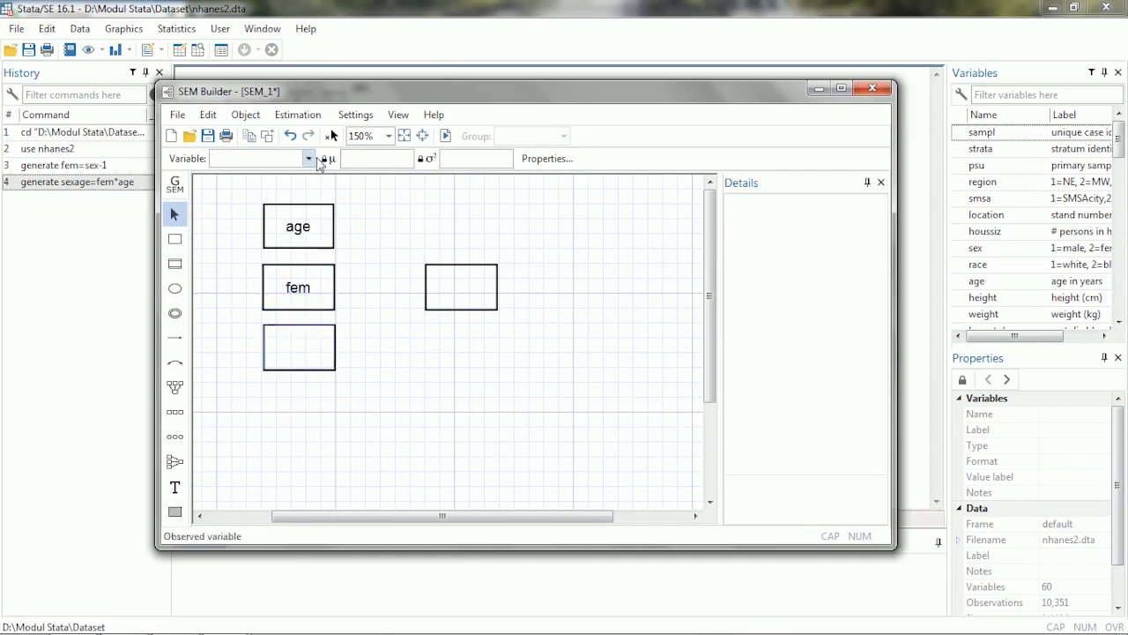
left_click(309, 158)
scroll(308, 302, "down", 10)
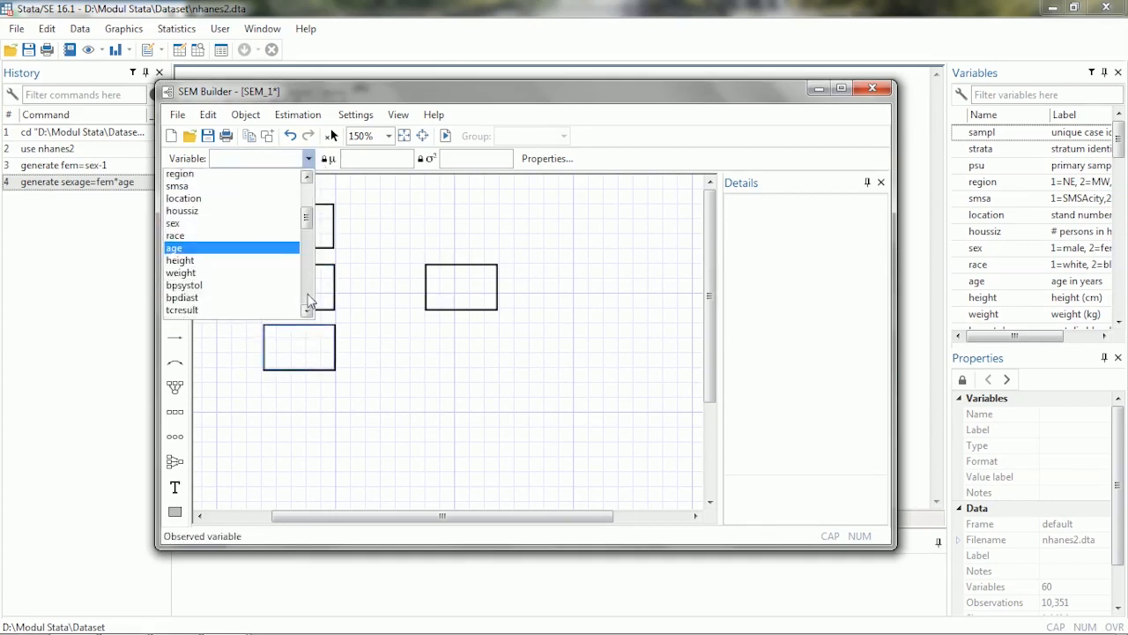
scroll(308, 283, "down", 3)
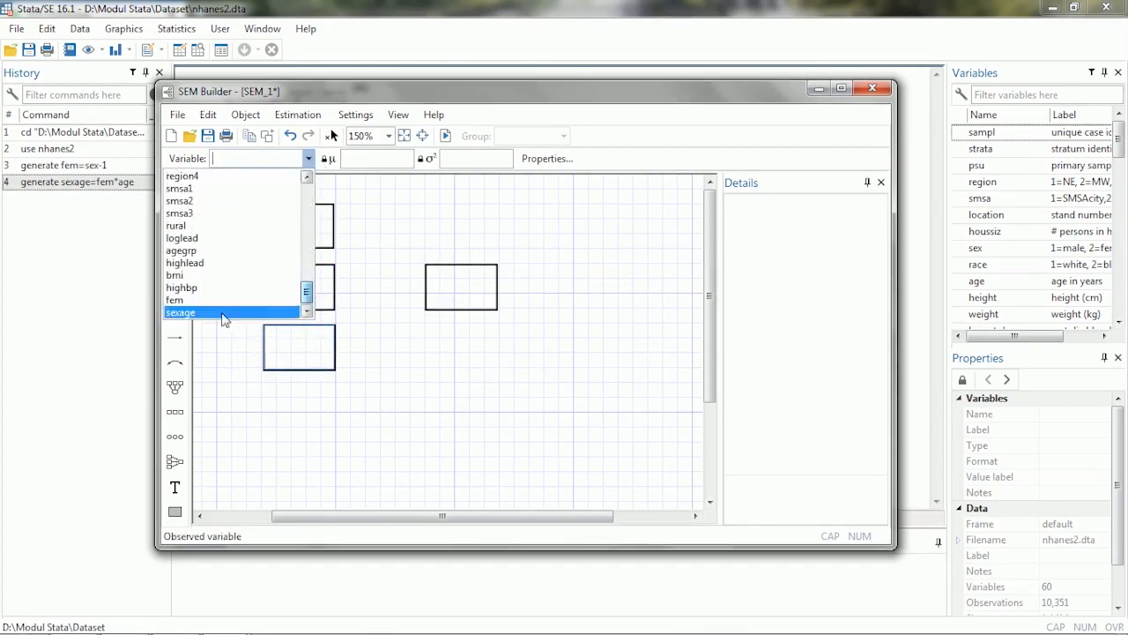
left_click(224, 314)
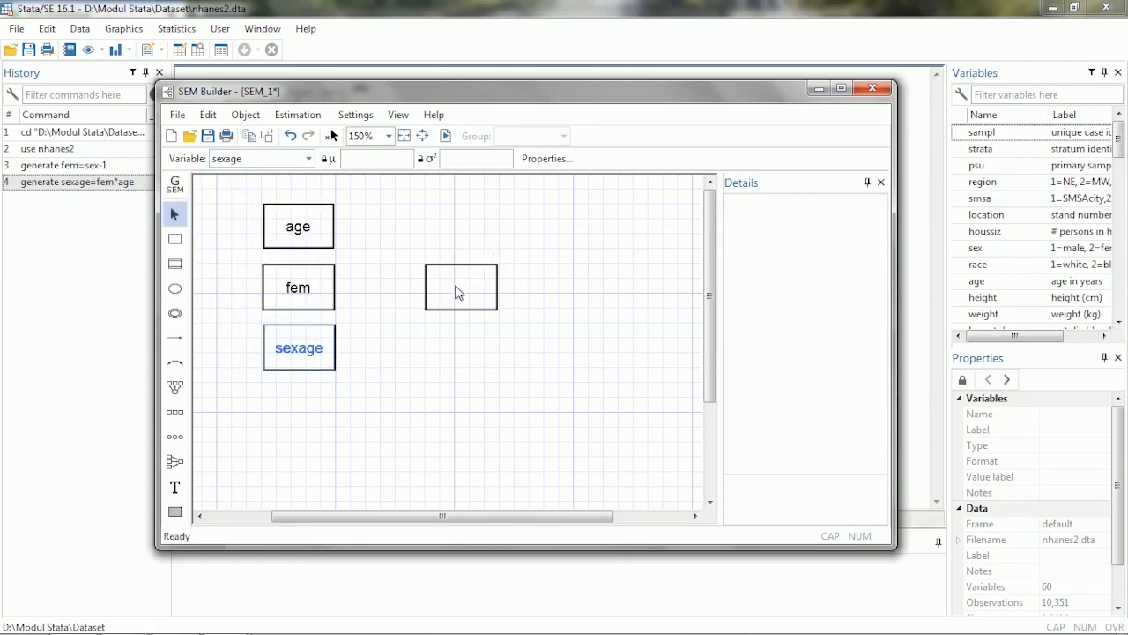
Assign the variable bpsystol to the separate box beside the column
left_click(457, 292)
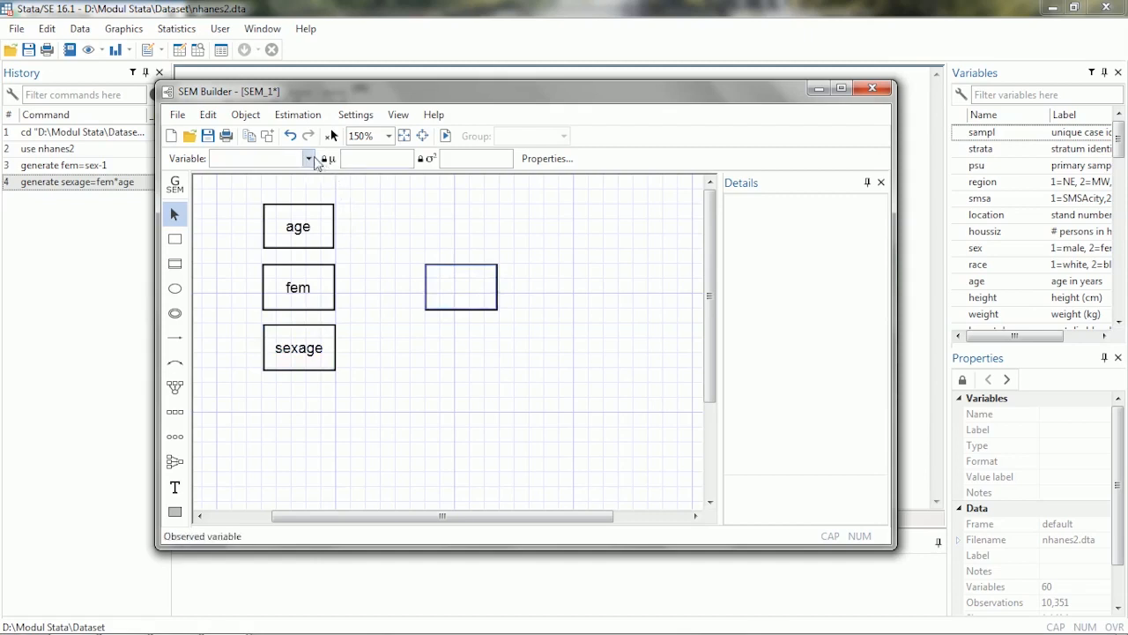
left_click(309, 158)
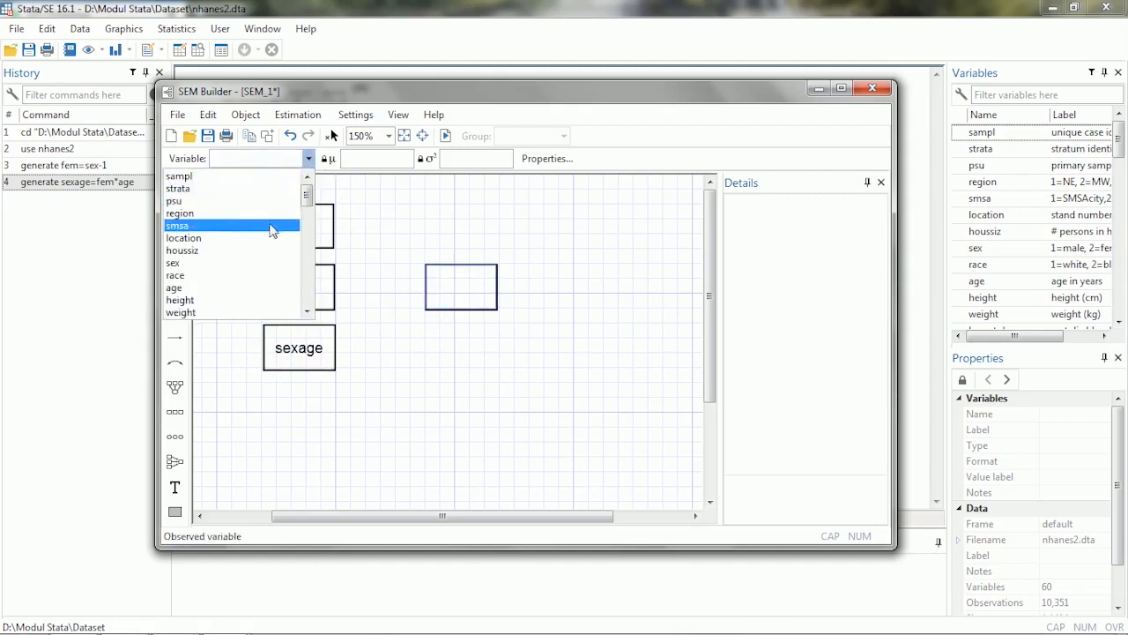
left_click(307, 312)
left_click(308, 312)
left_click(307, 312)
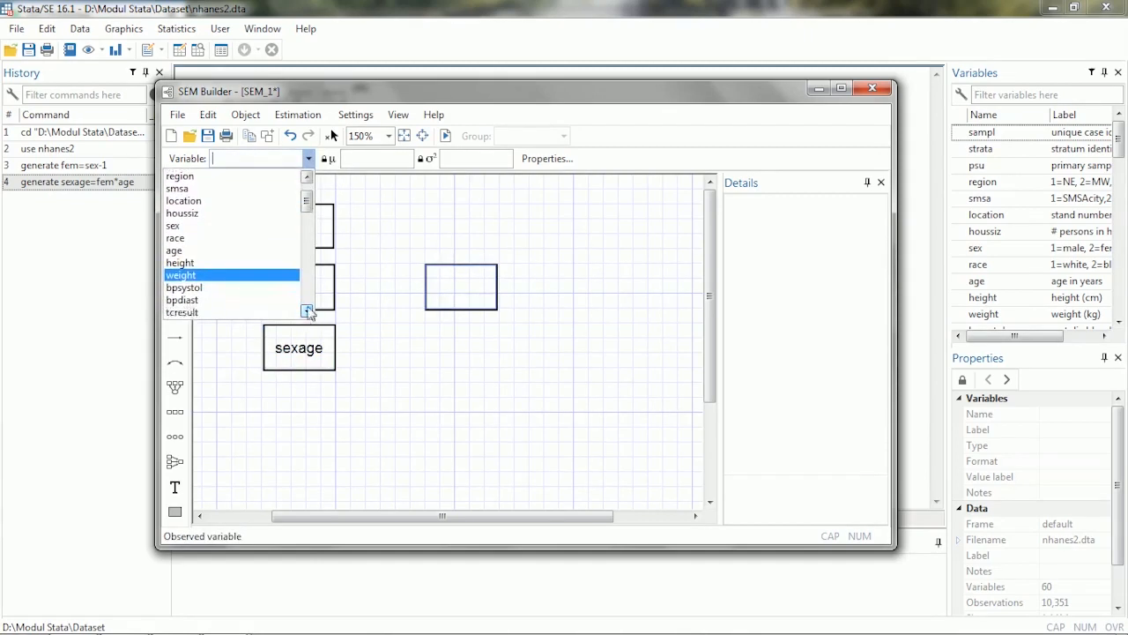
left_click(225, 287)
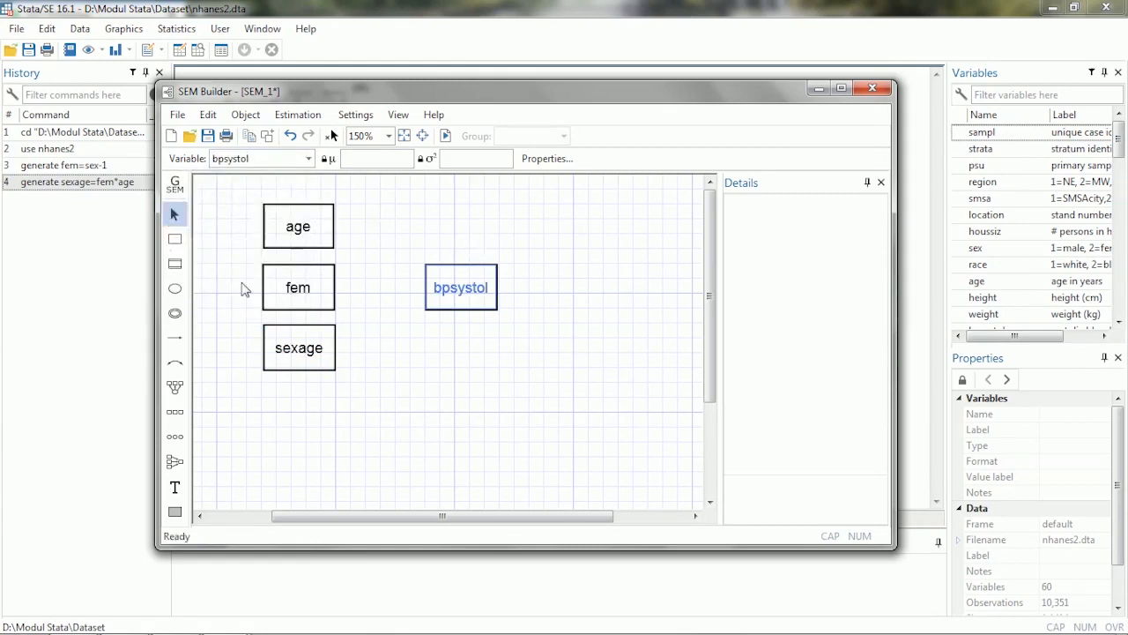
Draw paths from age, fem and sexage to bpsystol
left_click(172, 345)
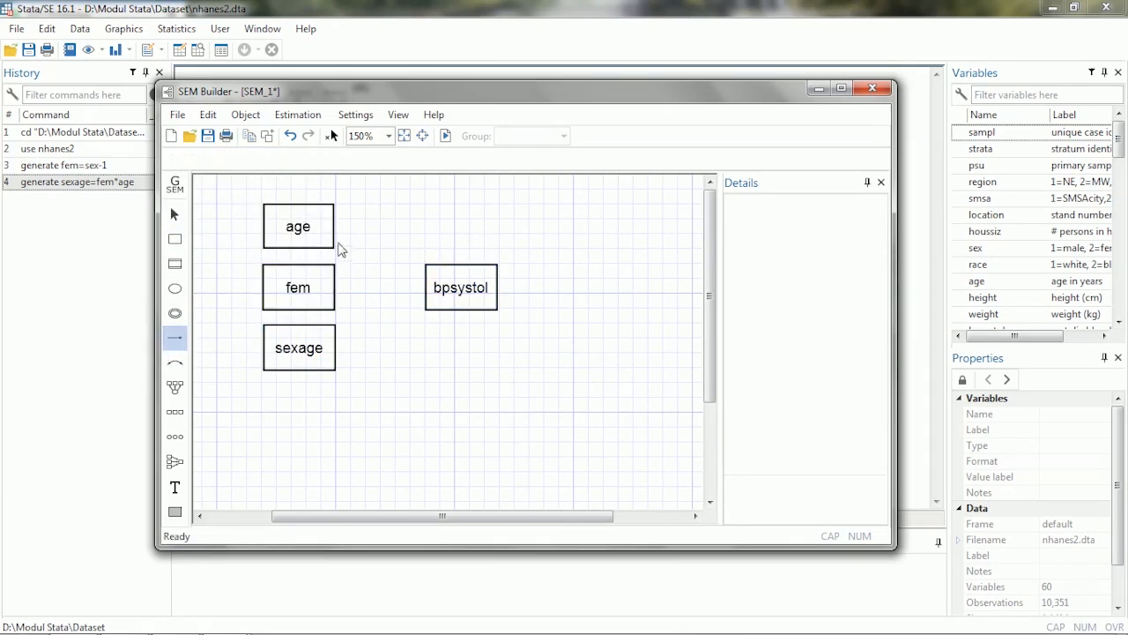
left_click_drag(333, 234, 428, 285)
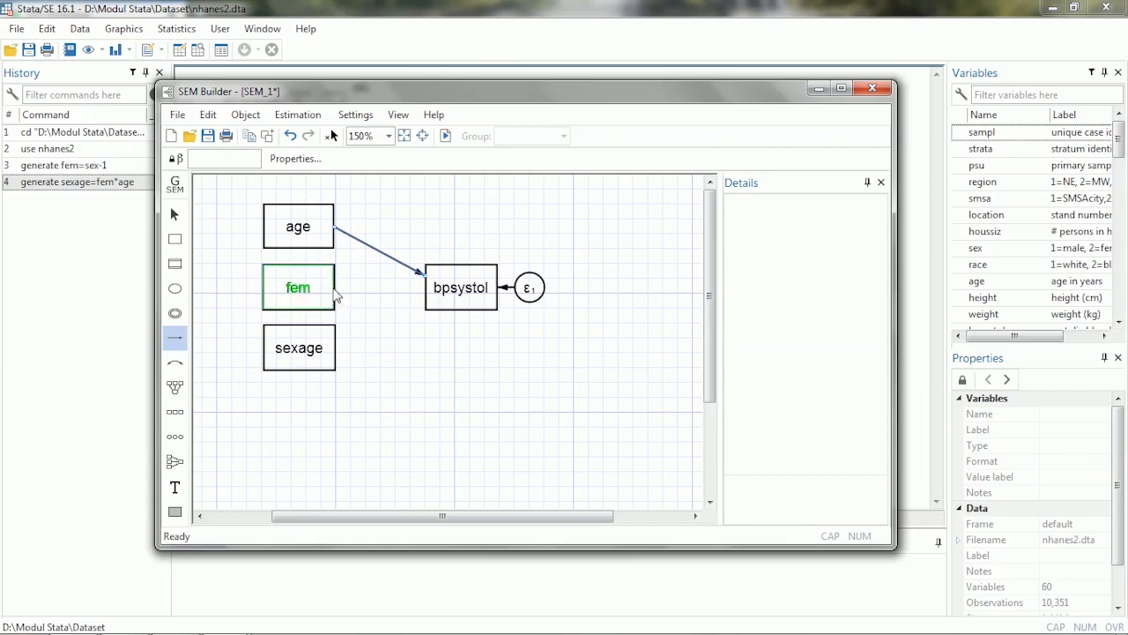
left_click_drag(336, 289, 428, 296)
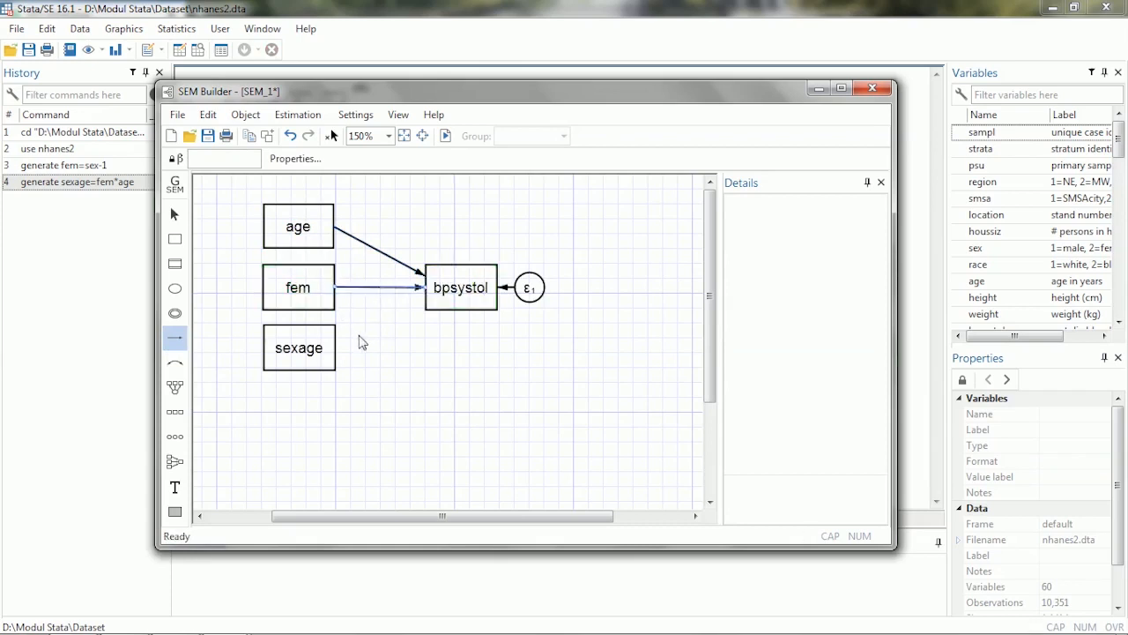
left_click_drag(339, 354, 426, 302)
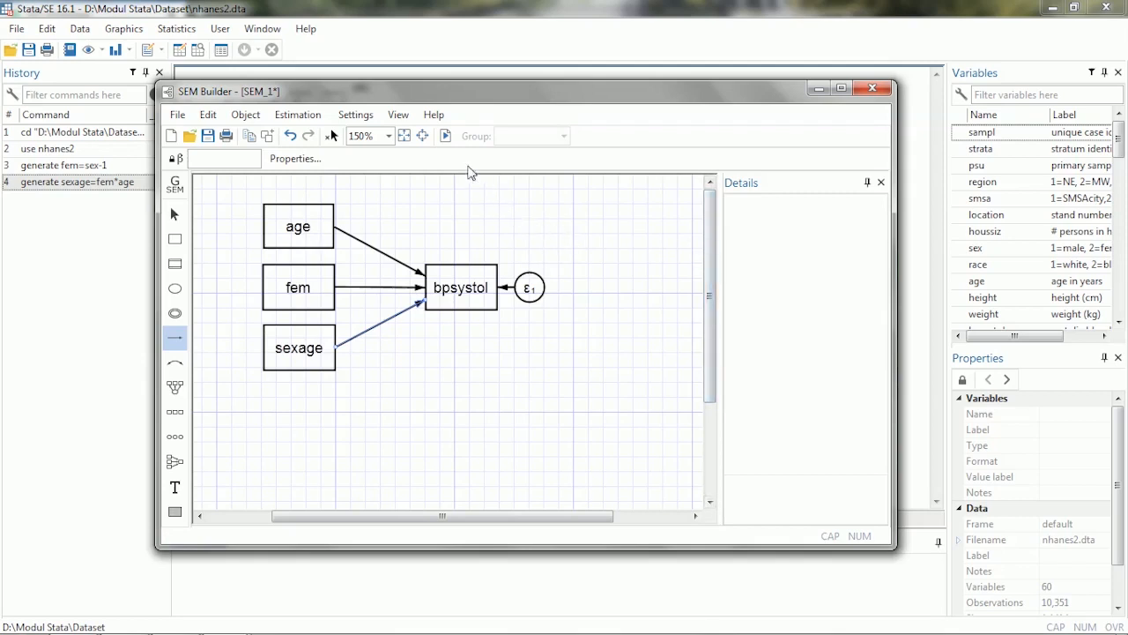
Estimate the path model of bpsystol on age, fem and sexage by maximum likelihood and show its output in the main results window
left_click(445, 137)
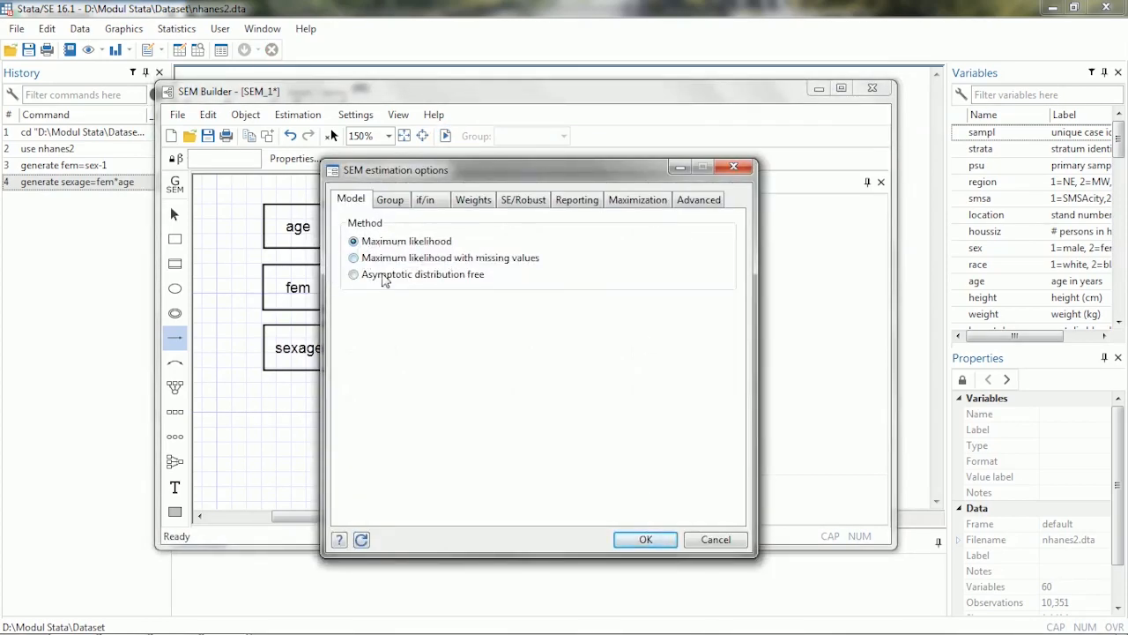
left_click(646, 541)
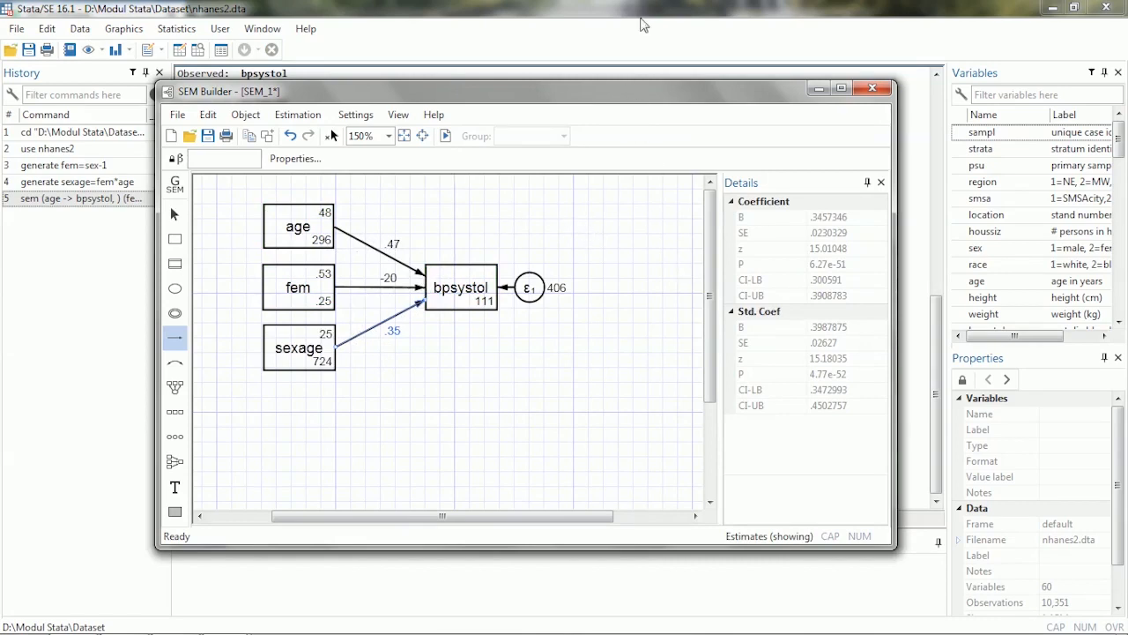
left_click(642, 25)
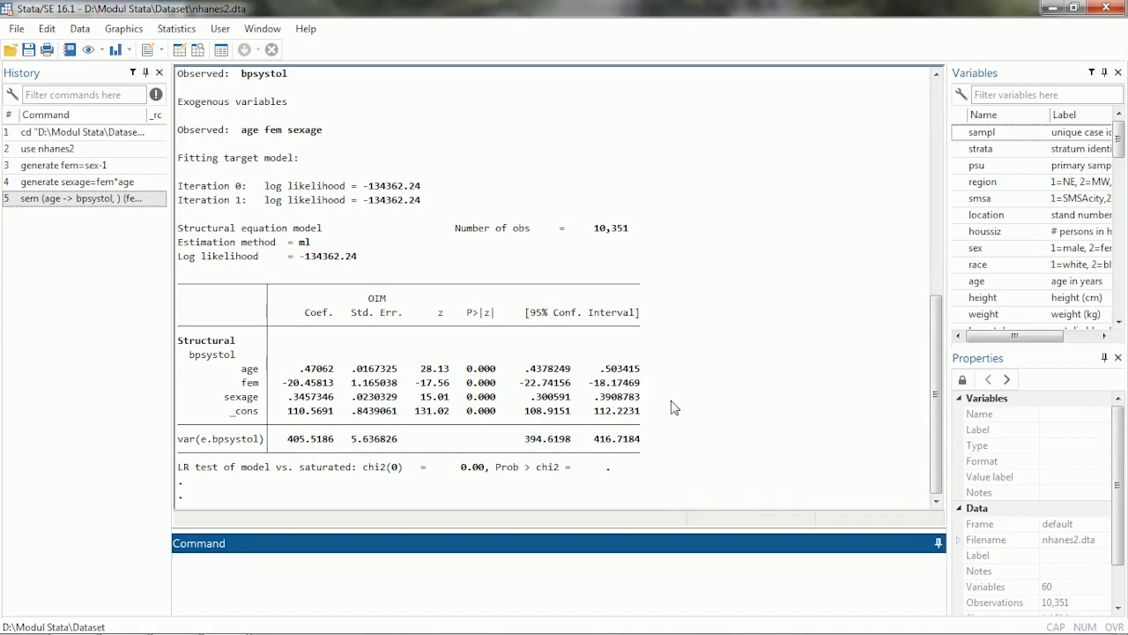
Run the linear regression command regress bpsystol age fem sexage
type("regress bpsystol age fem sexage")
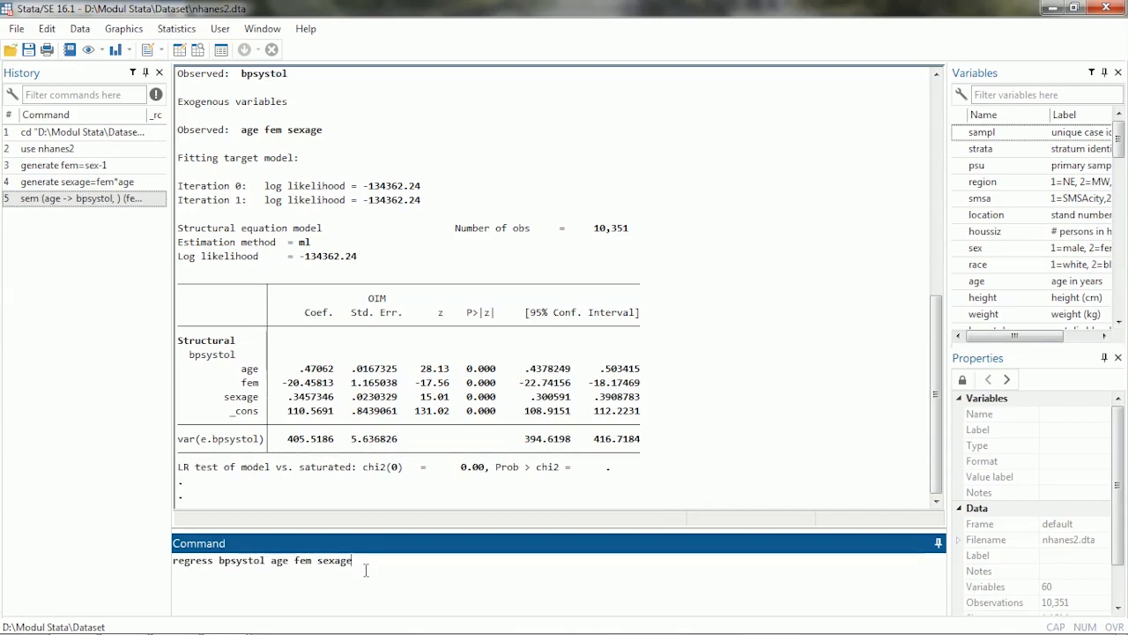
key("Return")
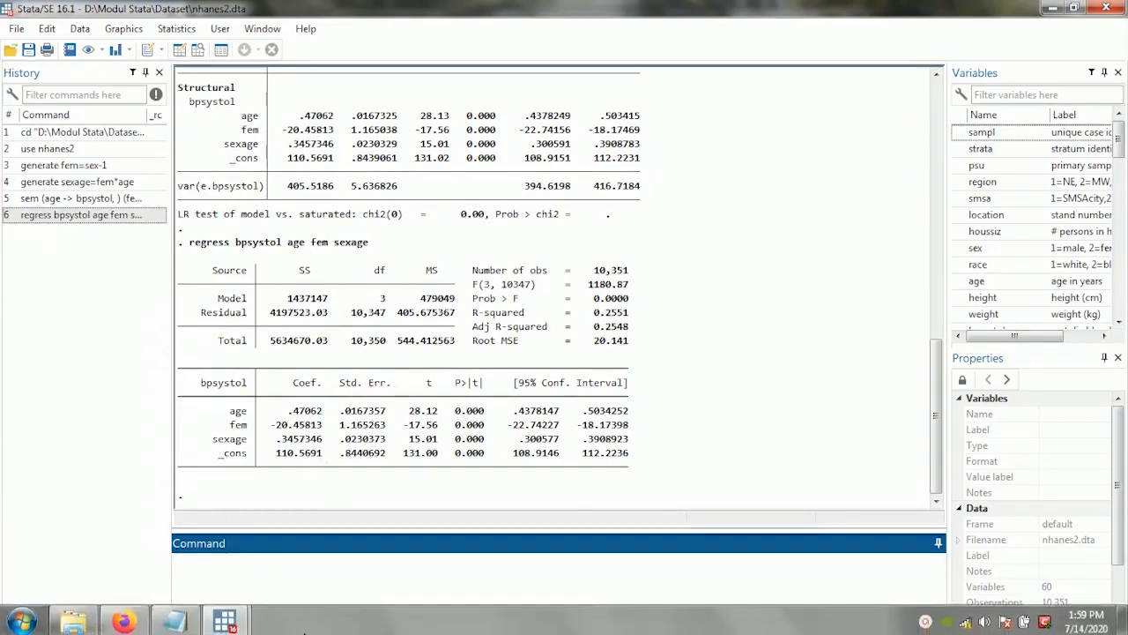
Return to the SEM Builder and save the path diagram as Moderator in the Materi folder
mouse_move(225, 617)
left_click(309, 539)
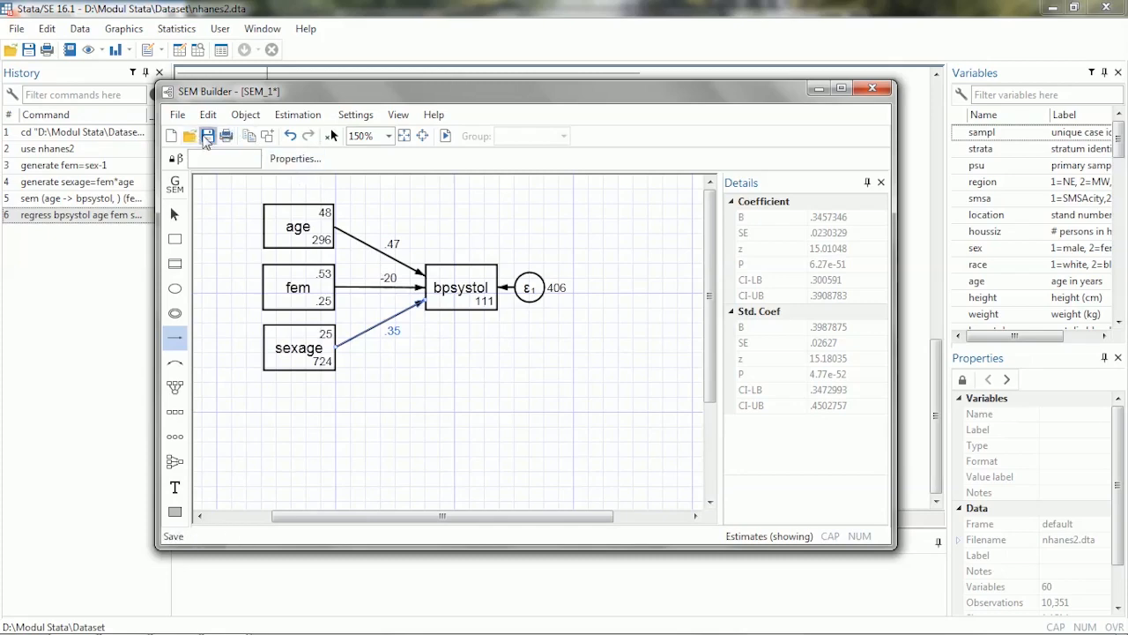
left_click(207, 136)
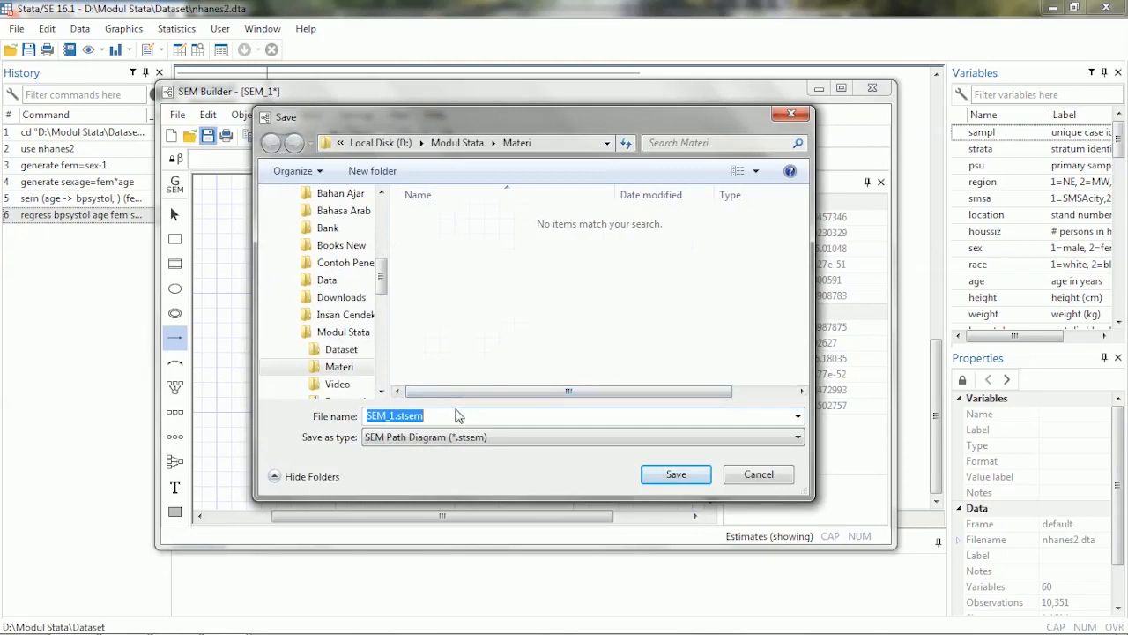
type("M")
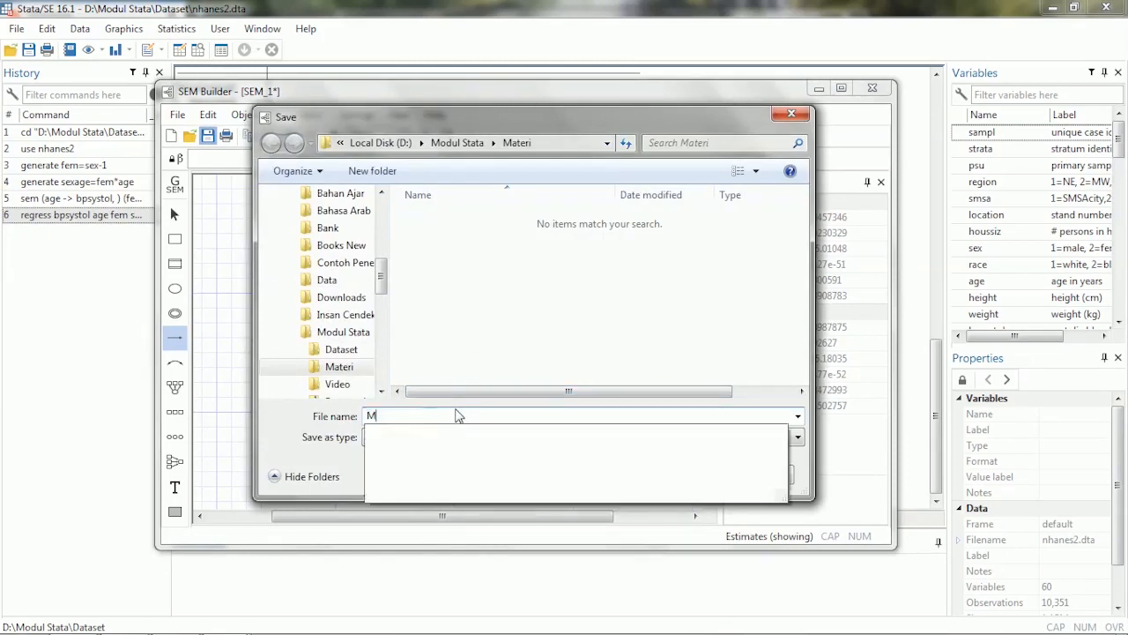
type("oderator")
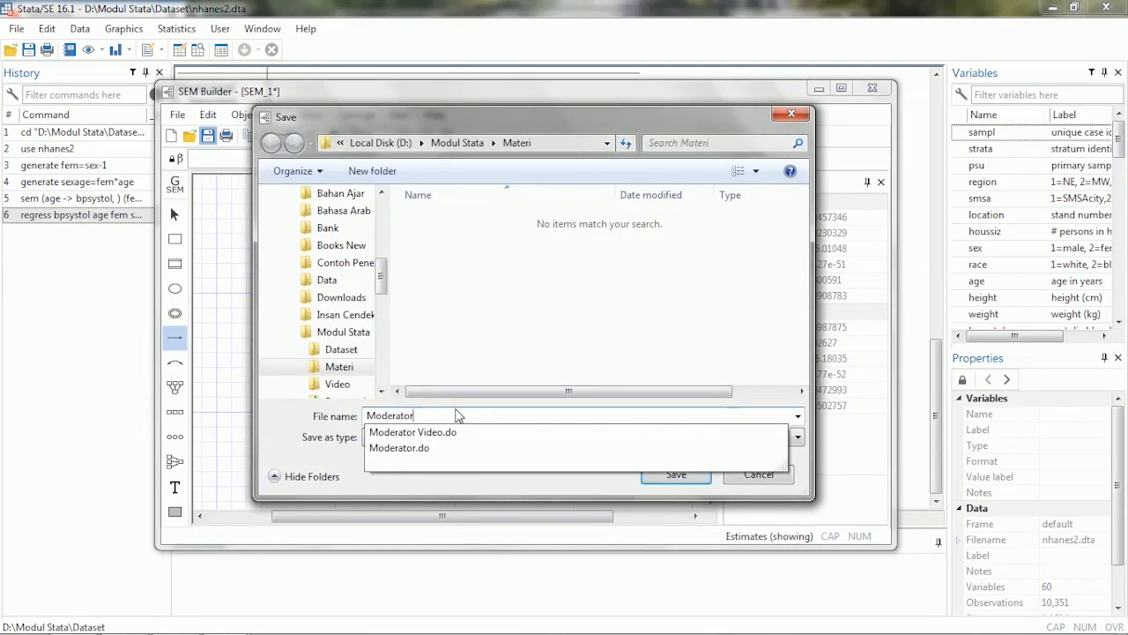
key("Return")
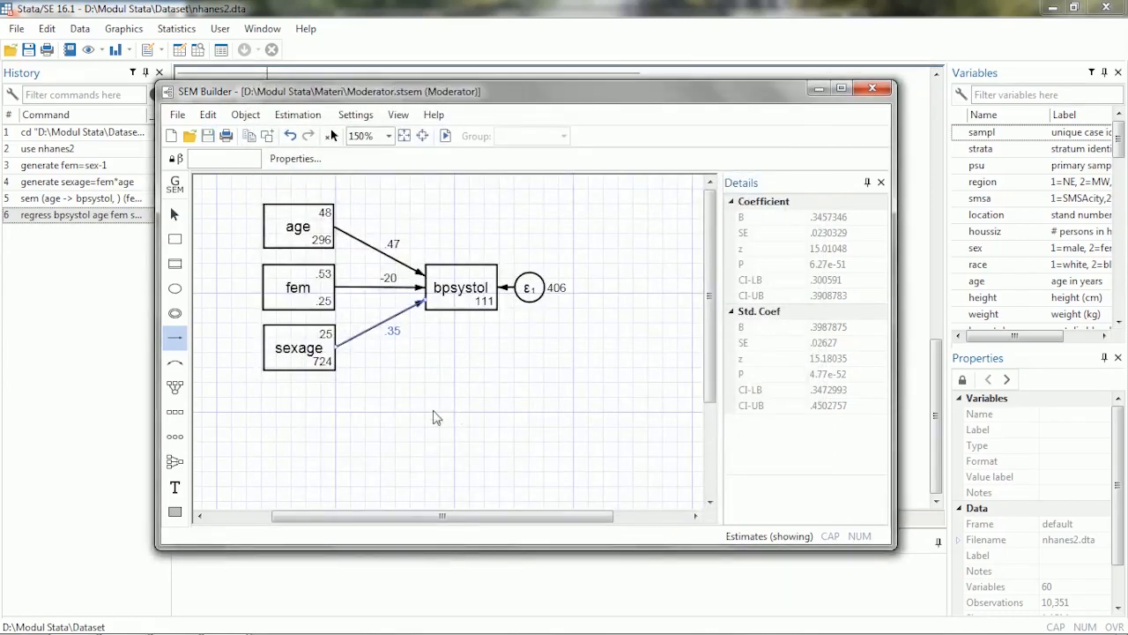
Start a new path diagram and place three observed-variable boxes in a triangle, with one box above and between the other two
left_click(174, 139)
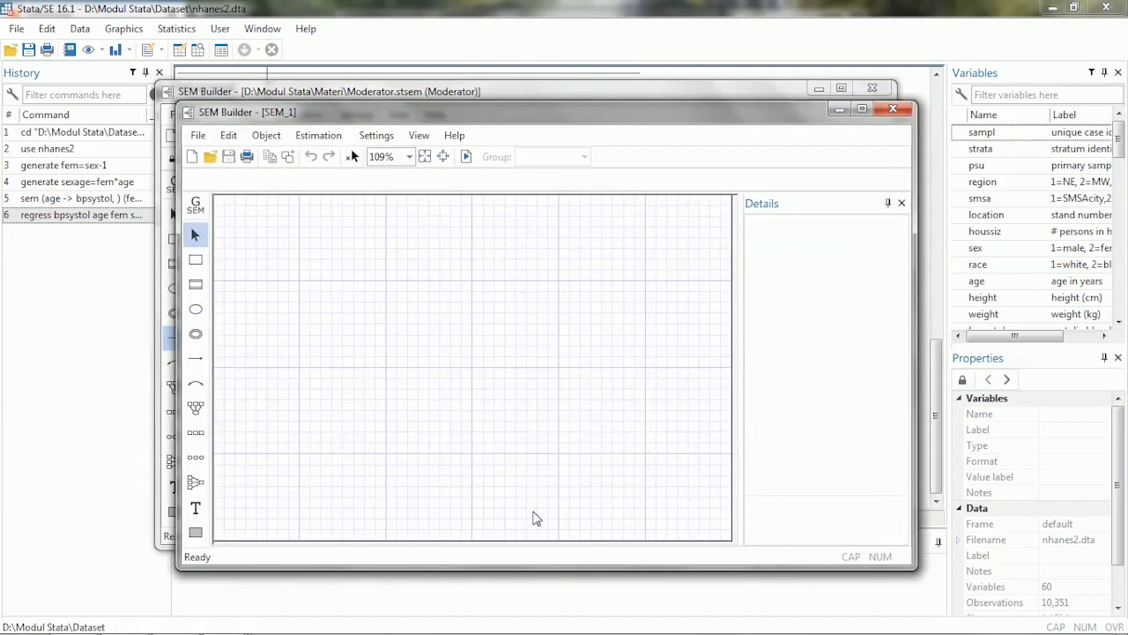
left_click(409, 156)
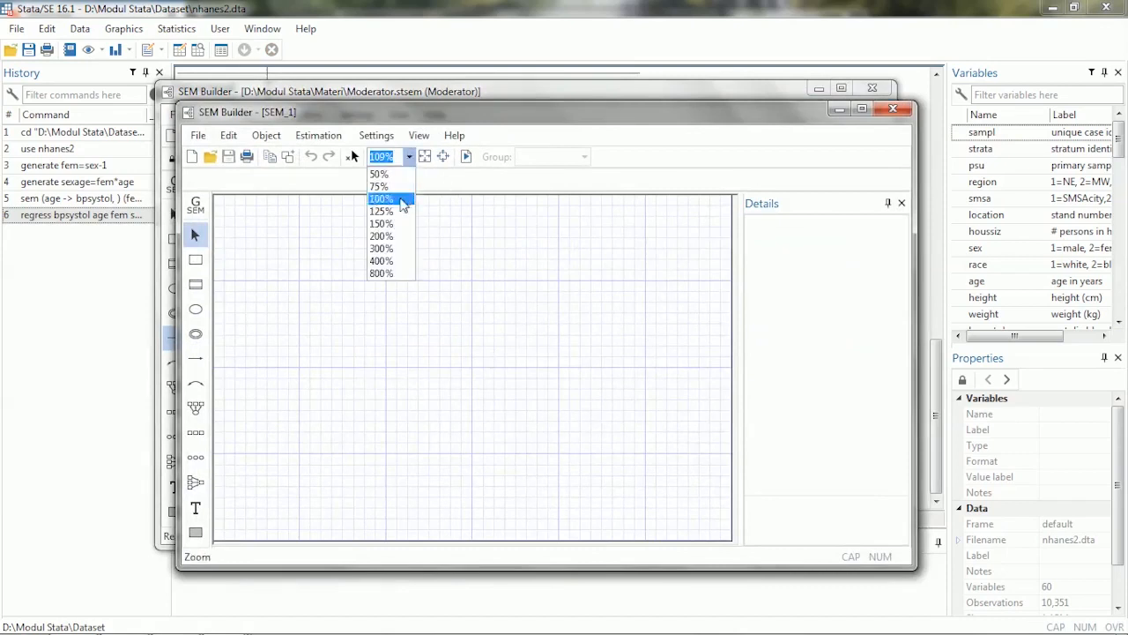
left_click(388, 223)
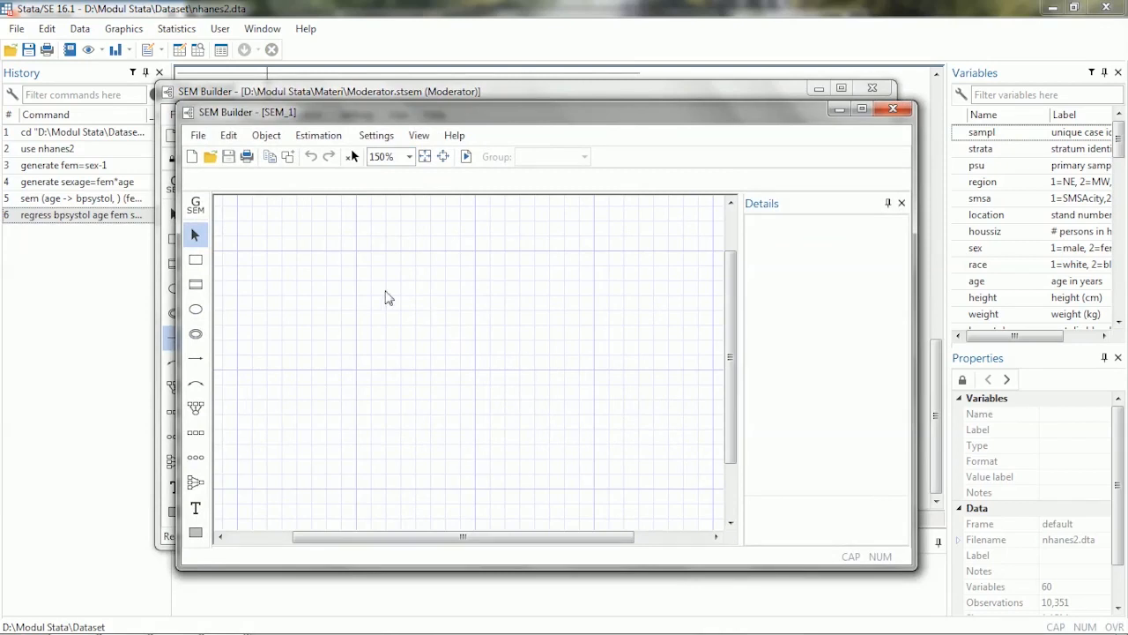
left_click(196, 259)
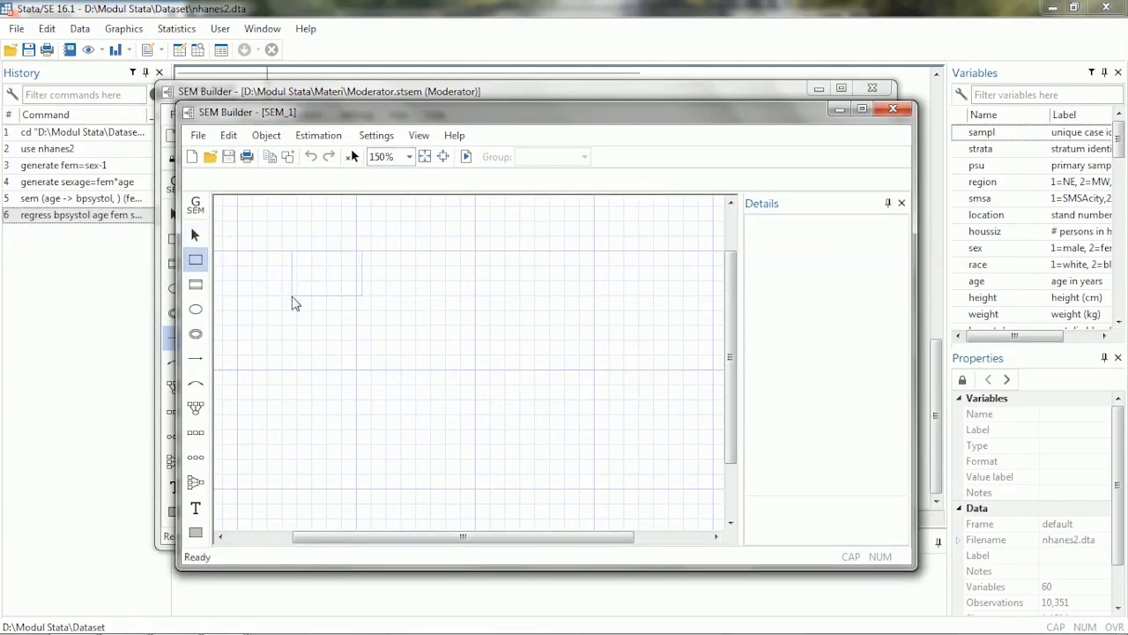
left_click(284, 302)
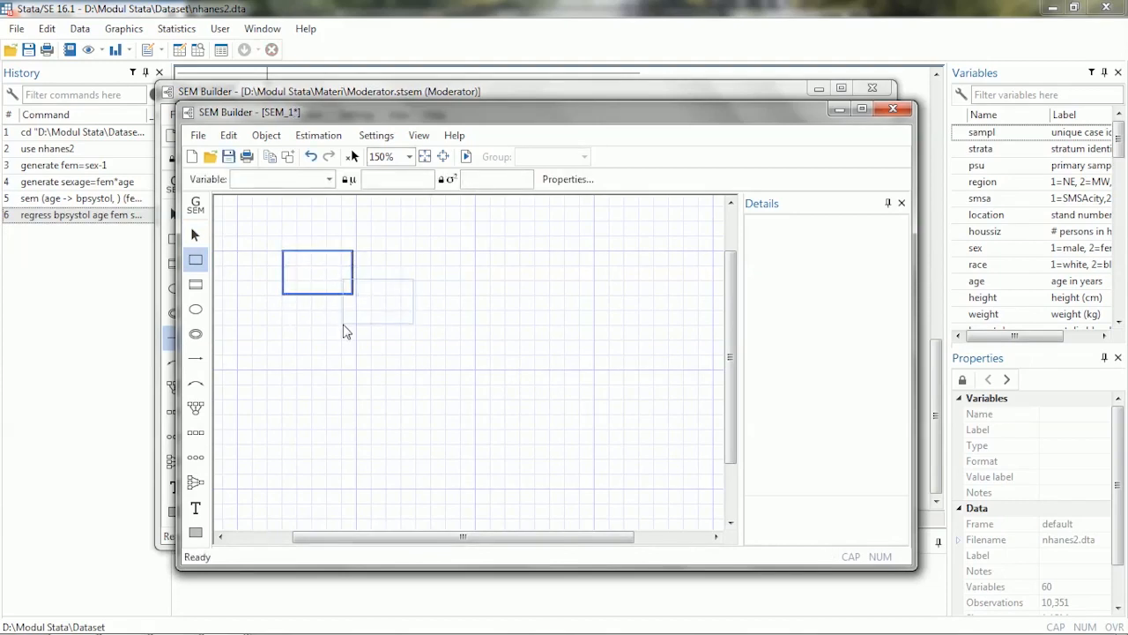
left_click(734, 221)
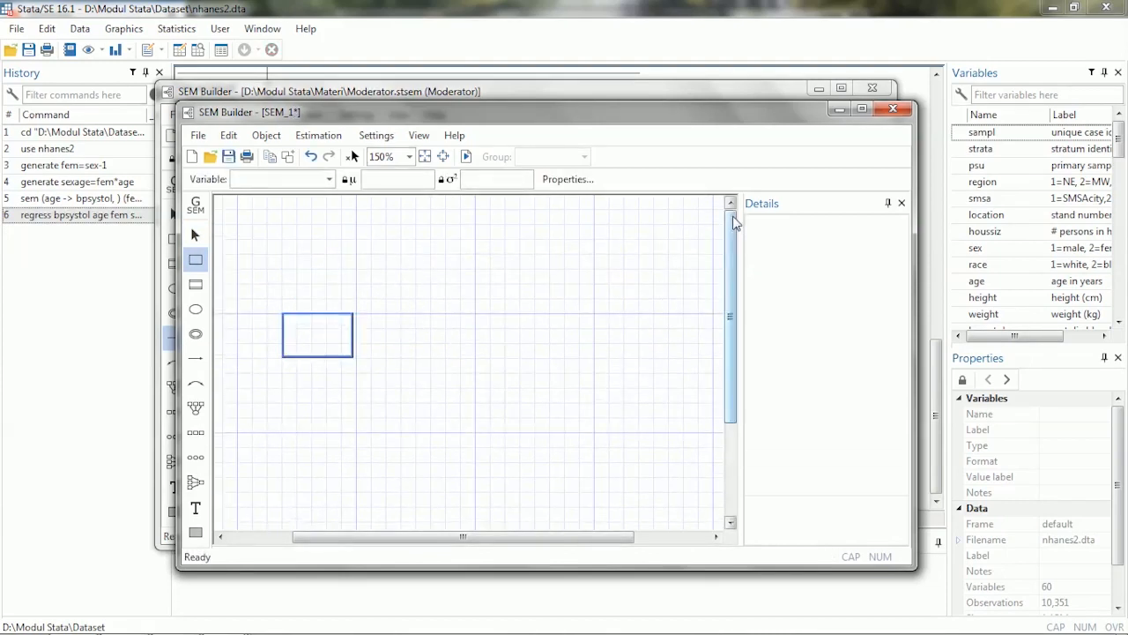
left_click(403, 277)
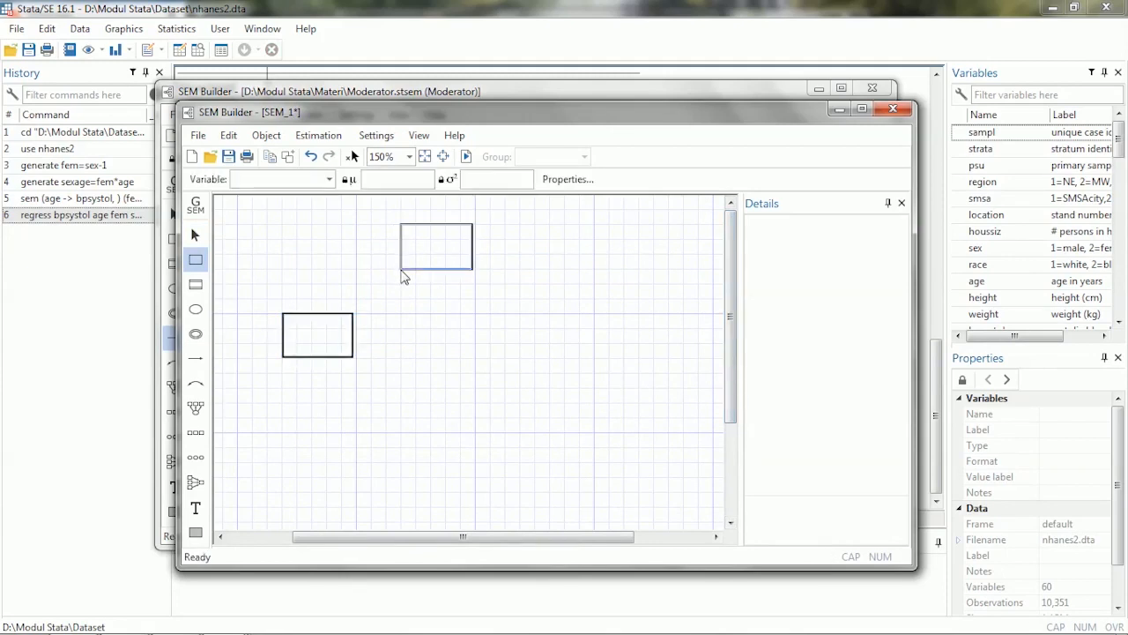
left_click(521, 359)
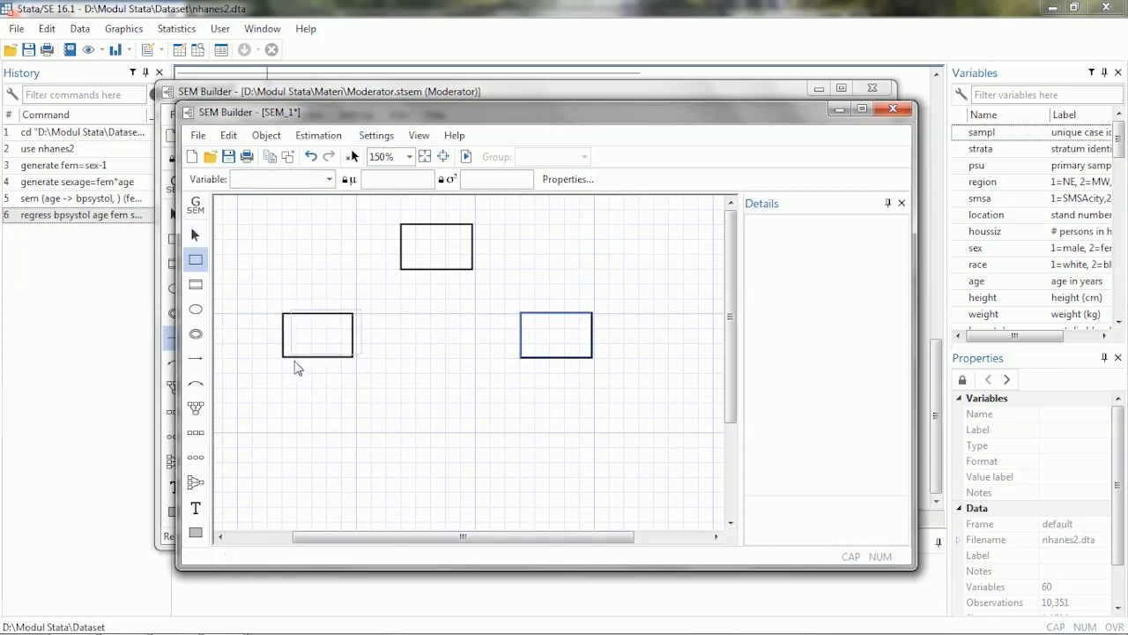
Assign the variable age to the lower box on the predictor side of the triangle
left_click(196, 235)
left_click(314, 322)
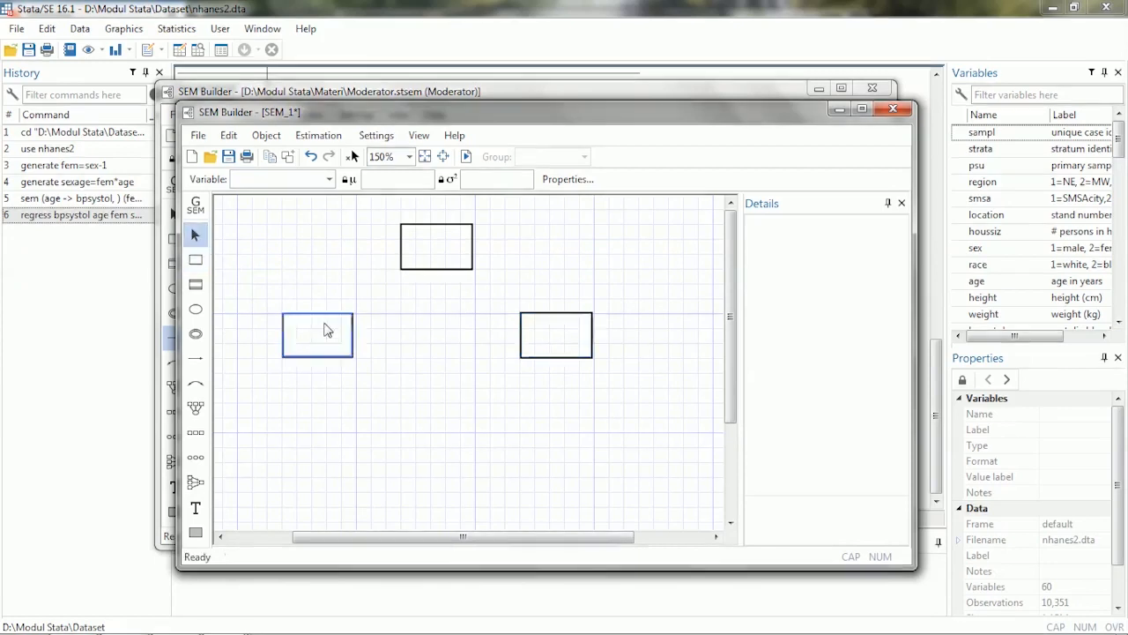
left_click(331, 179)
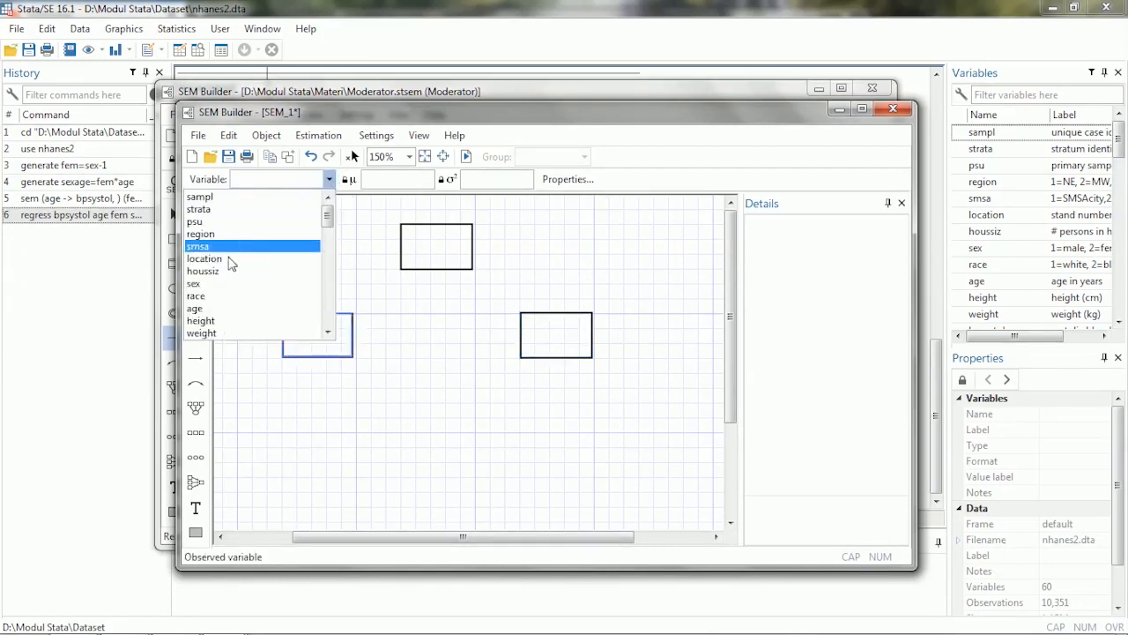
left_click(227, 307)
Assign the variable weight to the upper box of the triangle
left_click(424, 256)
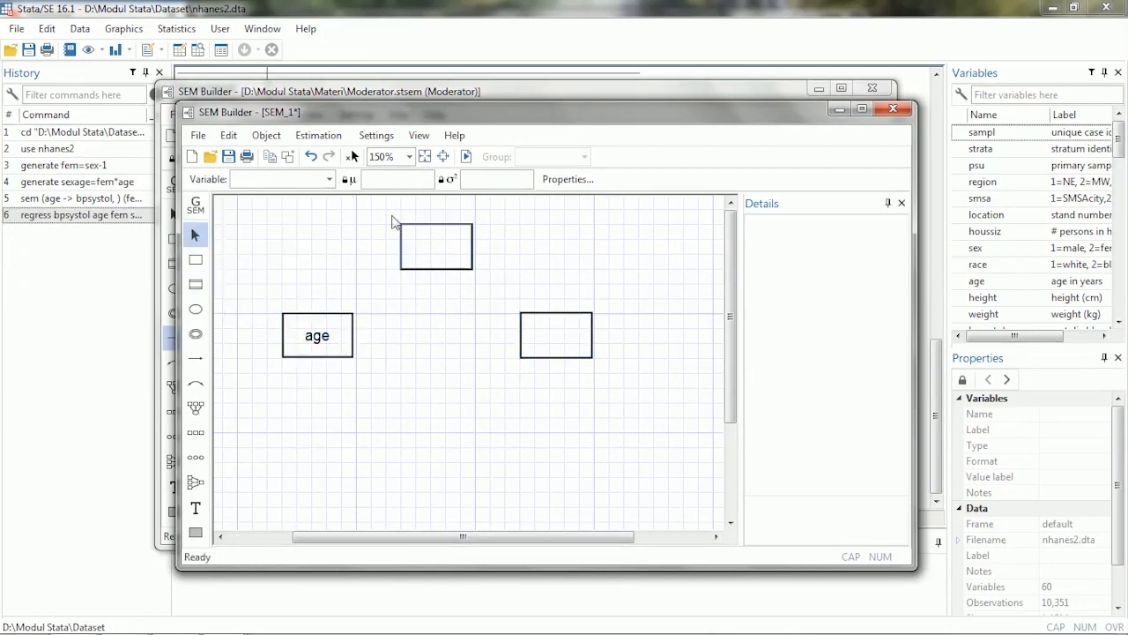
left_click(331, 178)
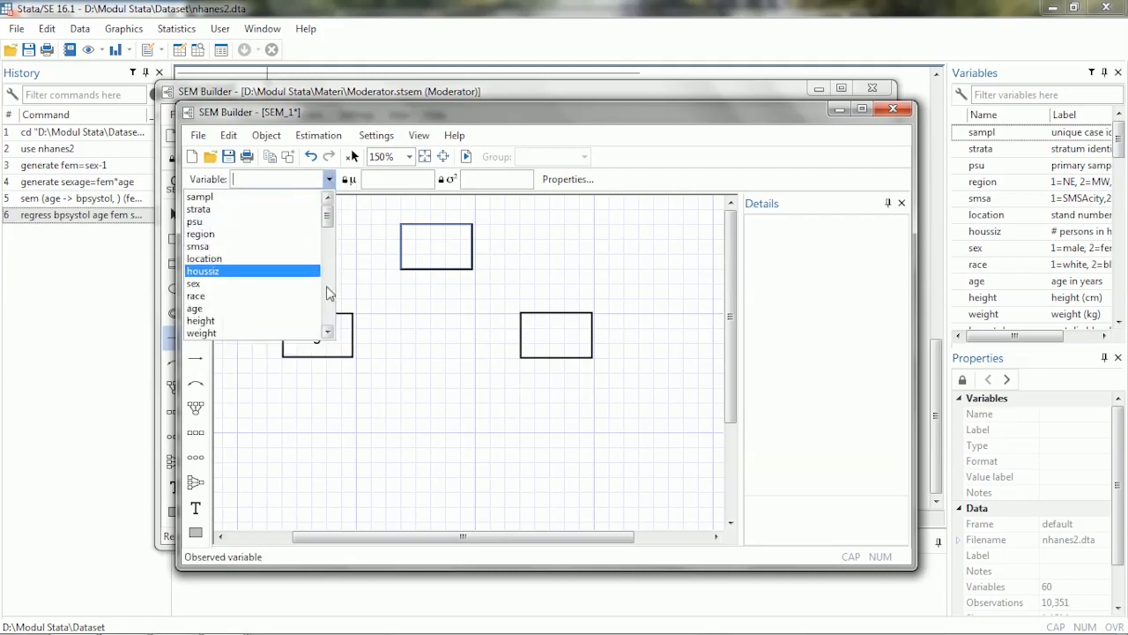
left_click(259, 320)
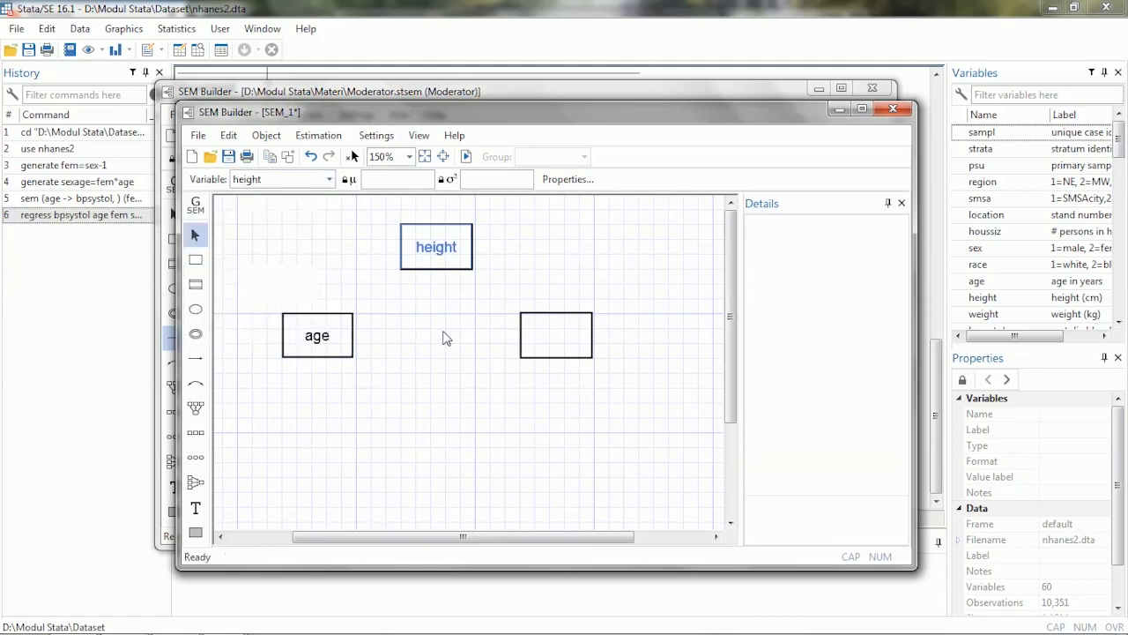
left_click(330, 179)
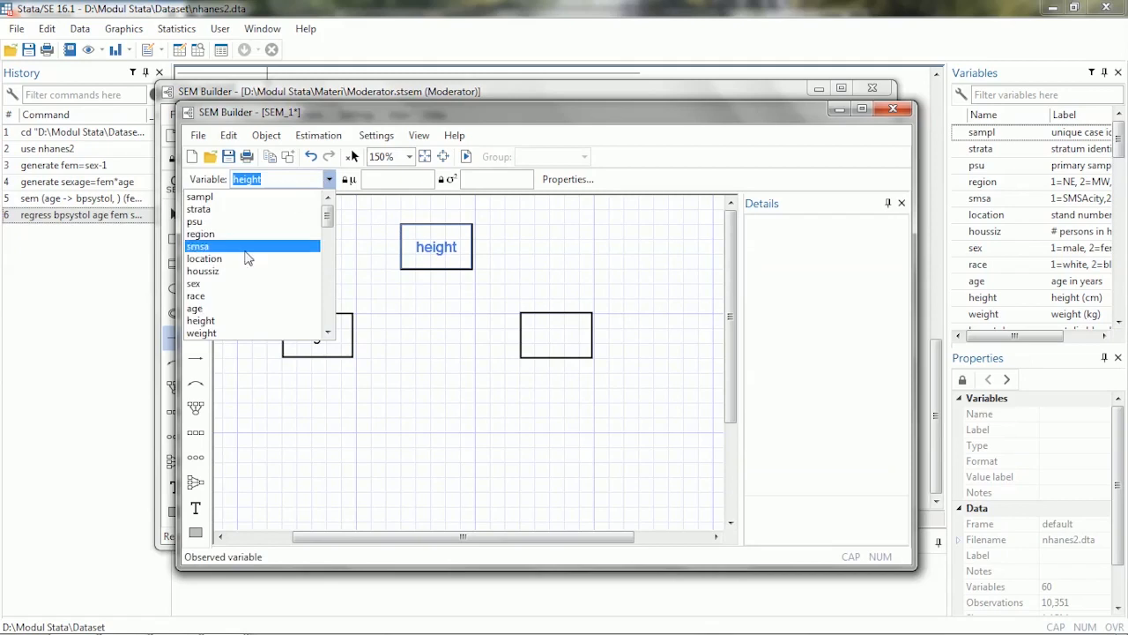
left_click(220, 332)
Assign the variable bpsystol to the remaining empty box
left_click(574, 341)
left_click(329, 179)
left_click(328, 309)
left_click(247, 210)
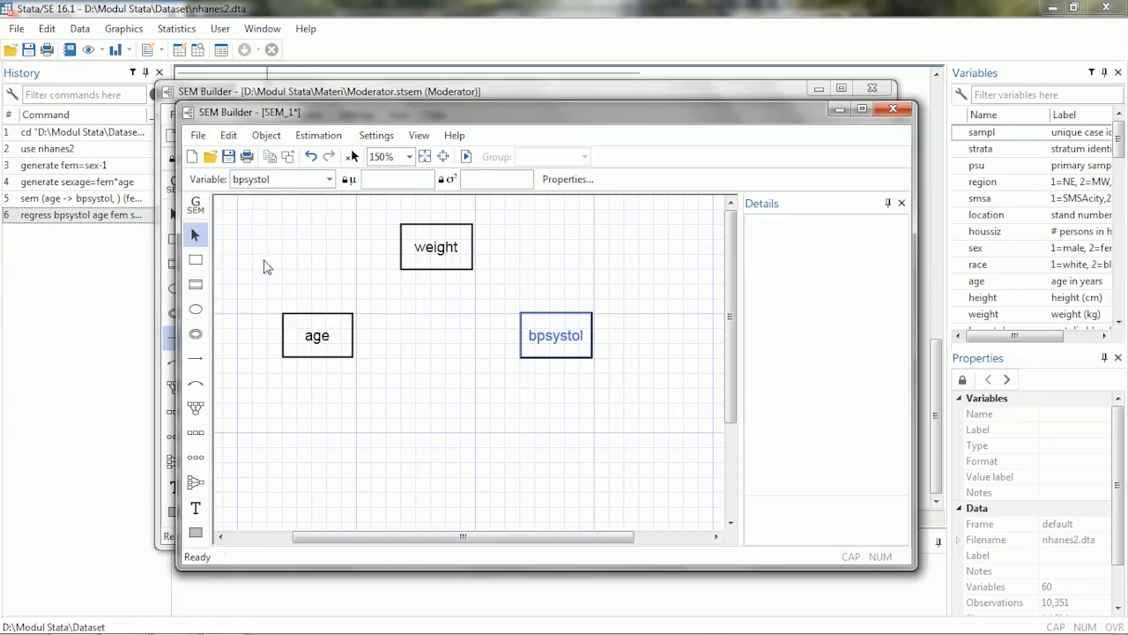
Draw paths from age to weight, from weight to bpsystol, and directly from age to bpsystol
left_click(196, 358)
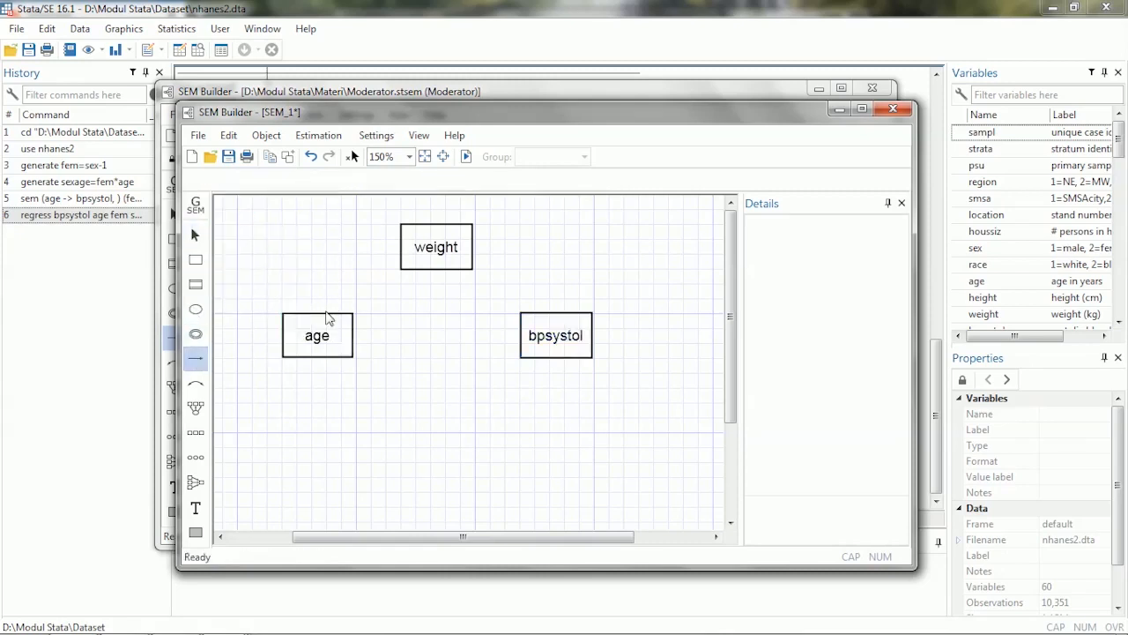
left_click_drag(322, 322, 403, 253)
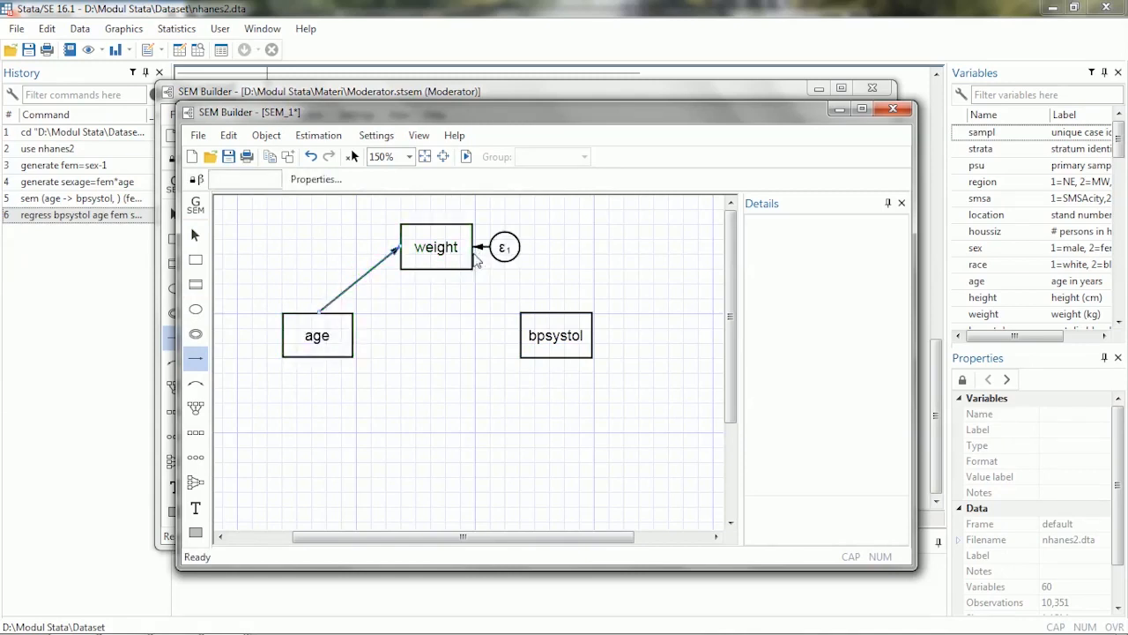
left_click_drag(476, 258, 559, 317)
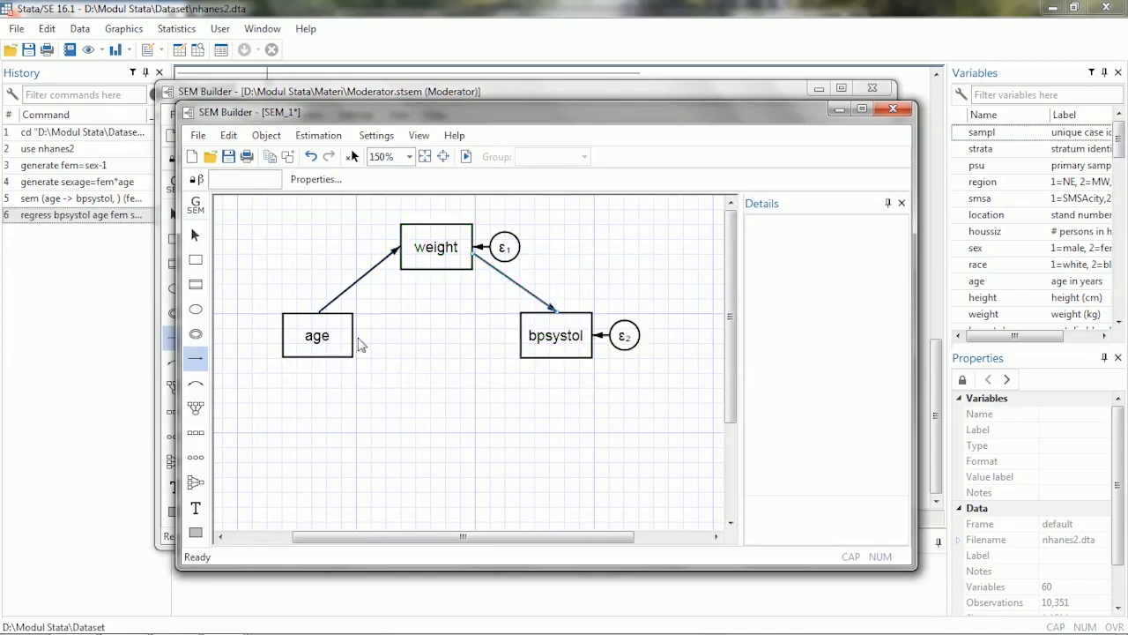
left_click_drag(355, 342, 523, 346)
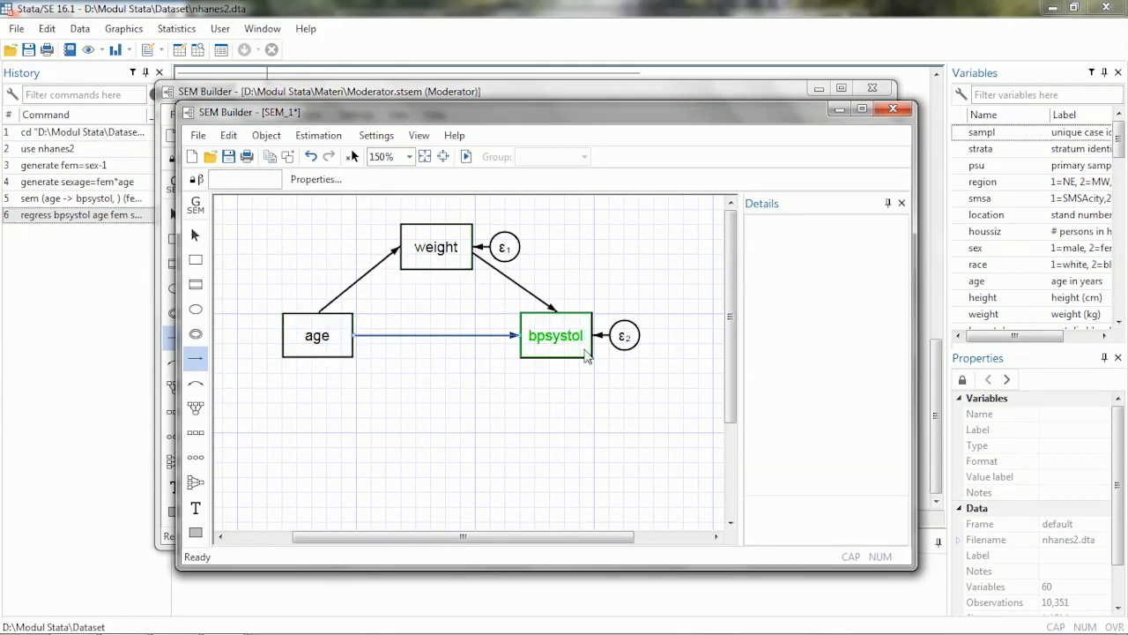
Estimate the mediation model of age, weight and bpsystol by maximum likelihood and show its output in the main results window
left_click(467, 157)
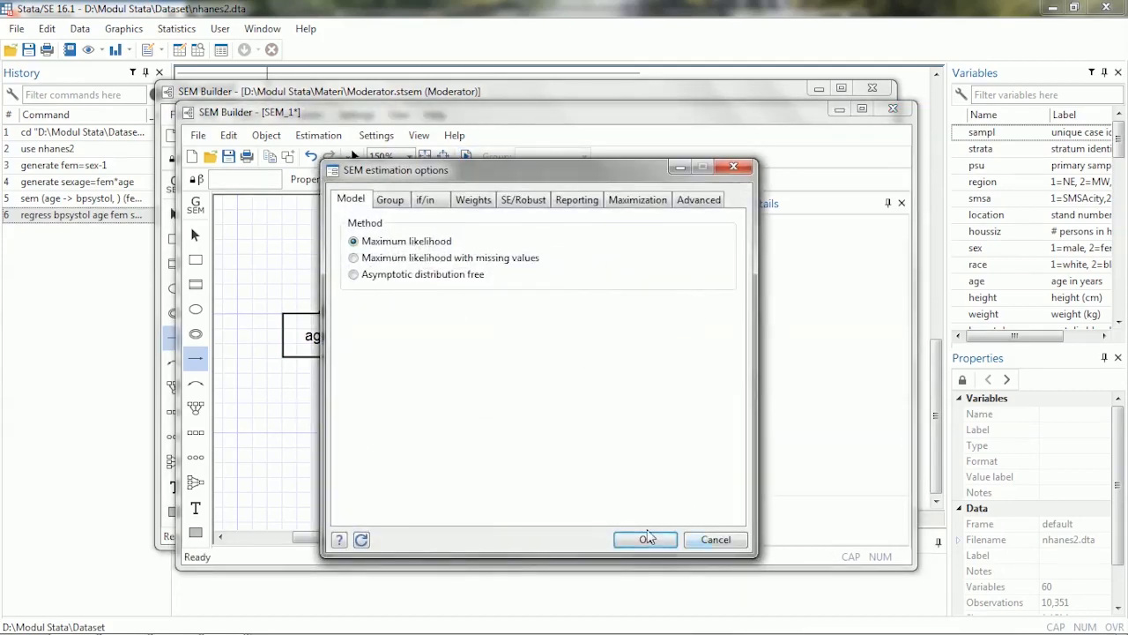
left_click(647, 540)
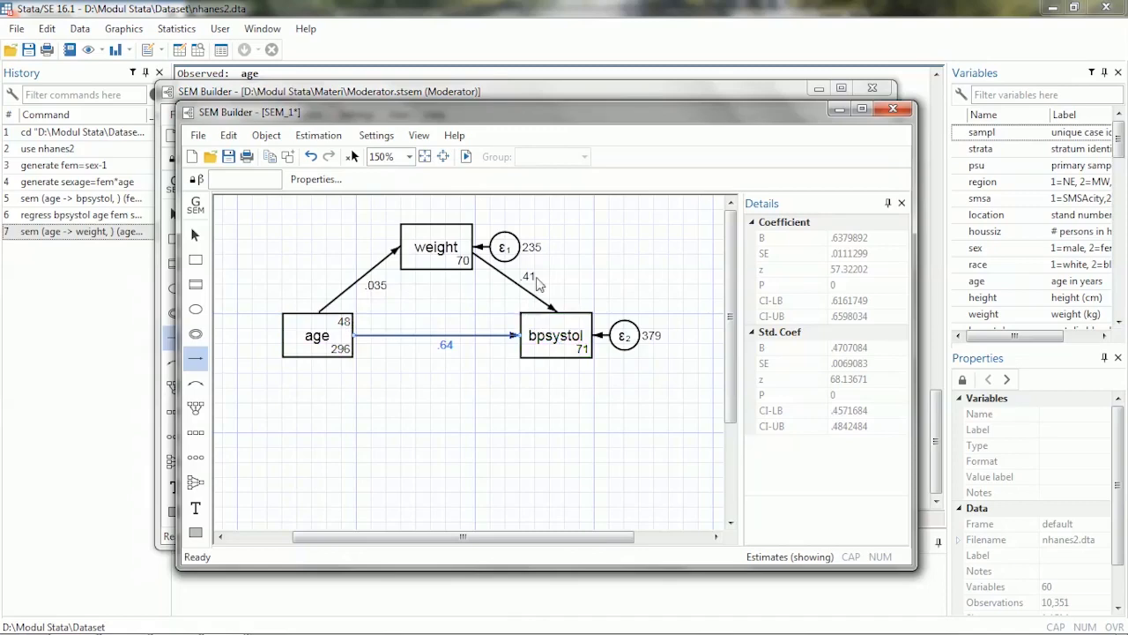
left_click(511, 53)
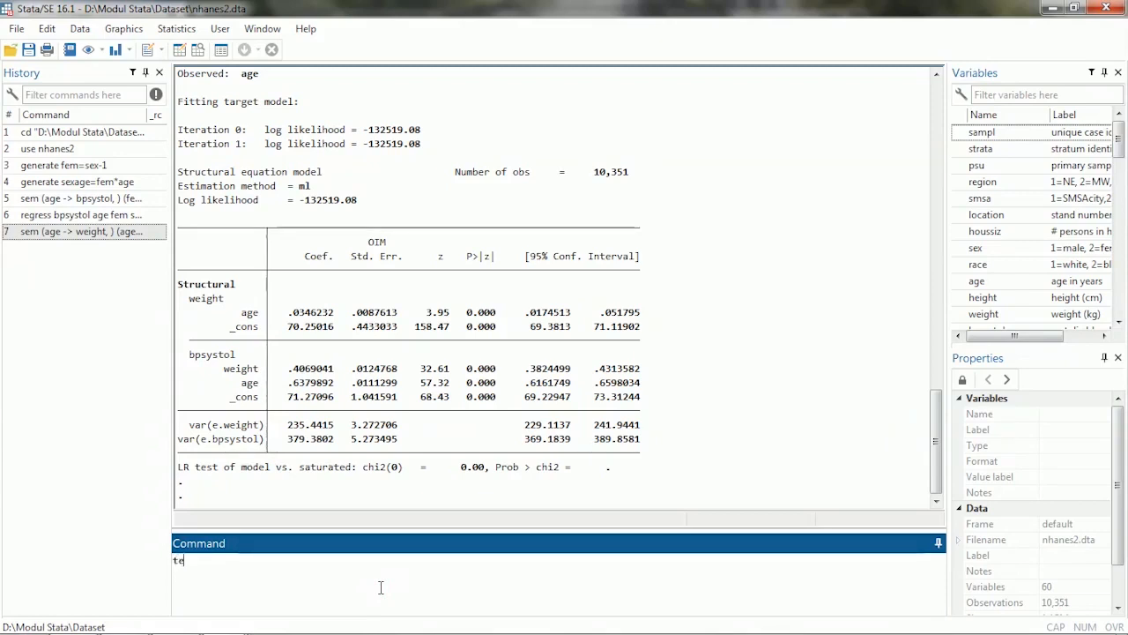
Try to compute the model's direct, indirect and total effects with the command estate teffects
key("BackSpace")
key("BackSpace")
type("estate teffects")
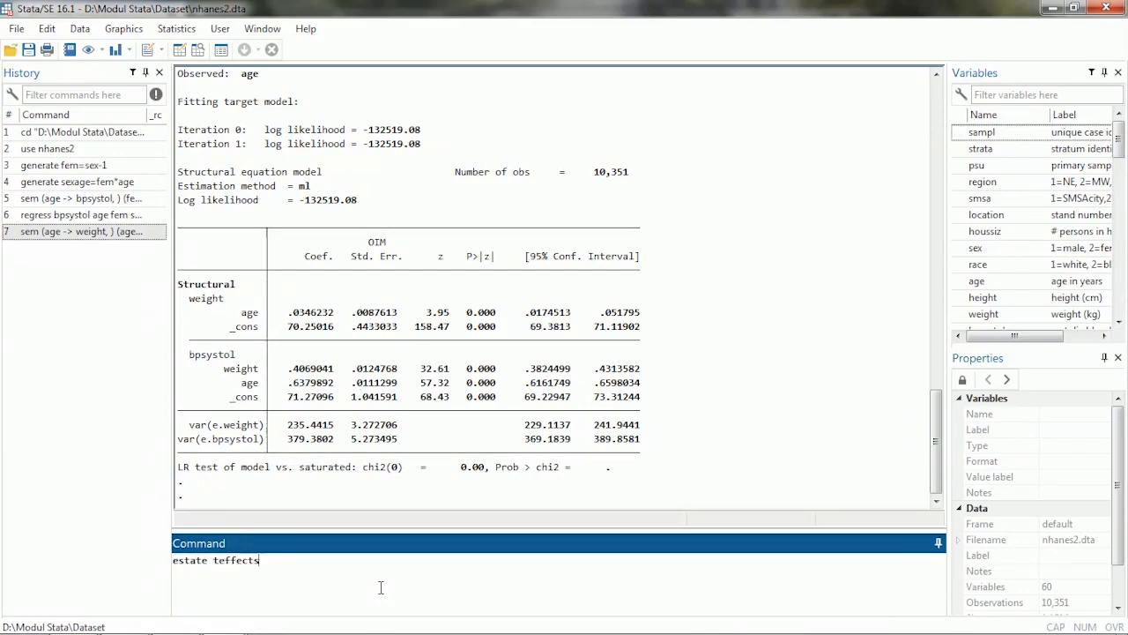
key("Return")
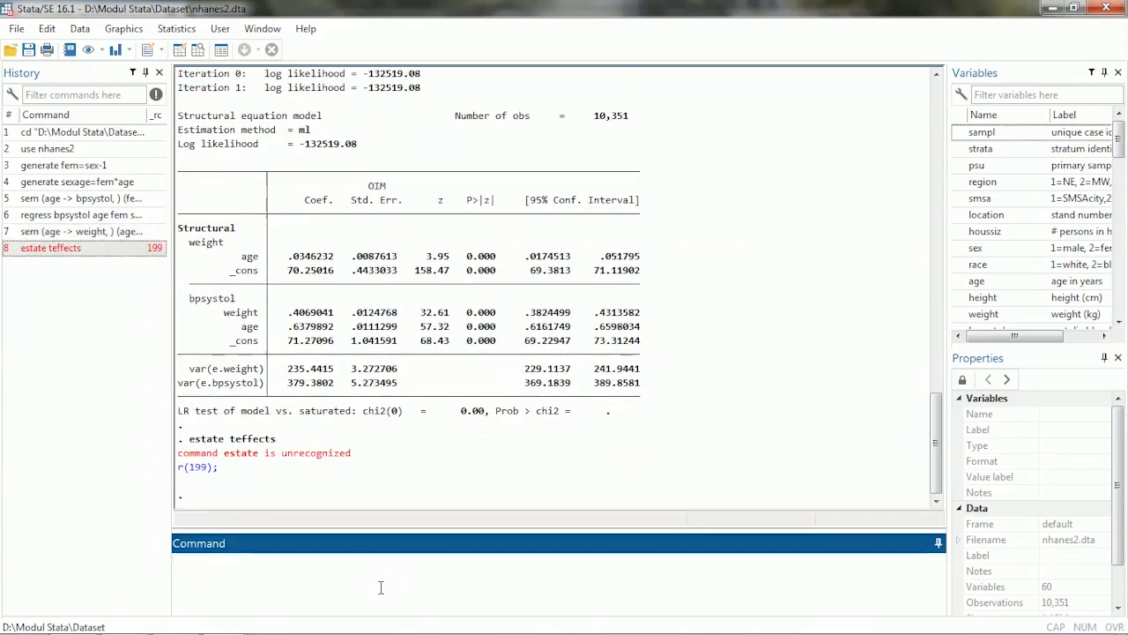
Compute the mediation model's direct, indirect and total effects with the corrected command estat teffects and review the resulting tables
left_click(85, 249)
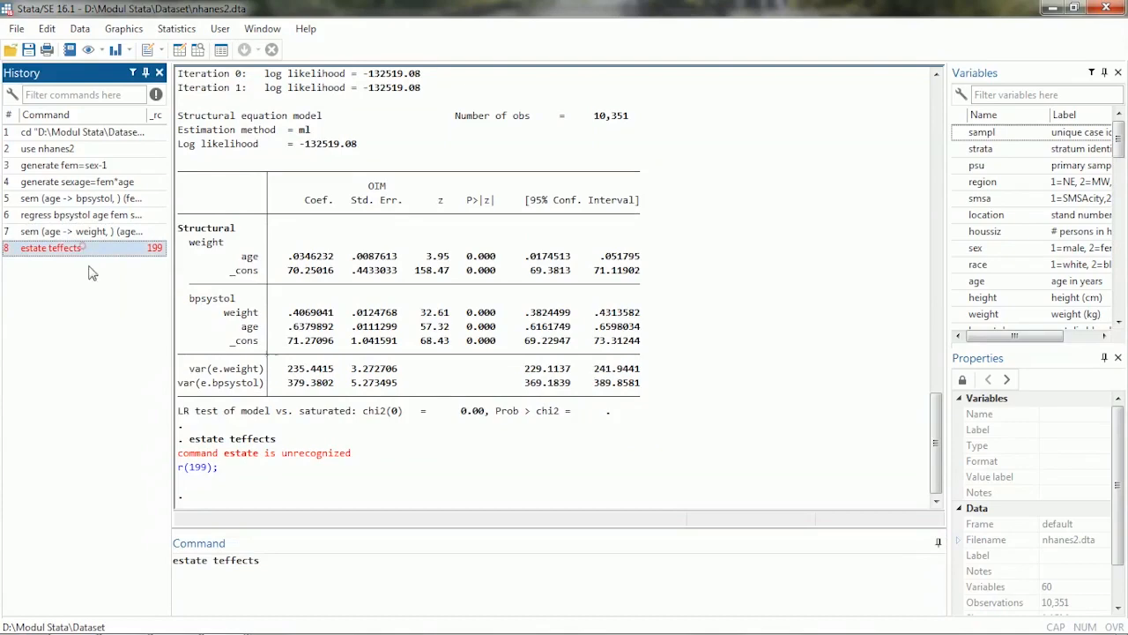
left_click(210, 564)
key("BackSpace")
key("Return")
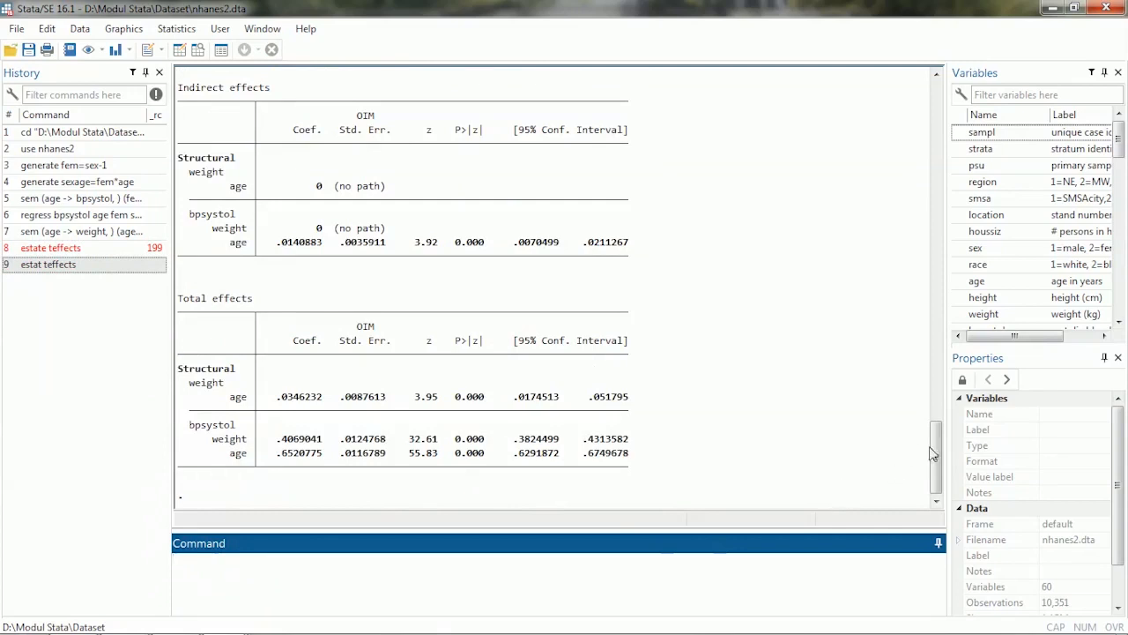
left_click_drag(933, 453, 927, 416)
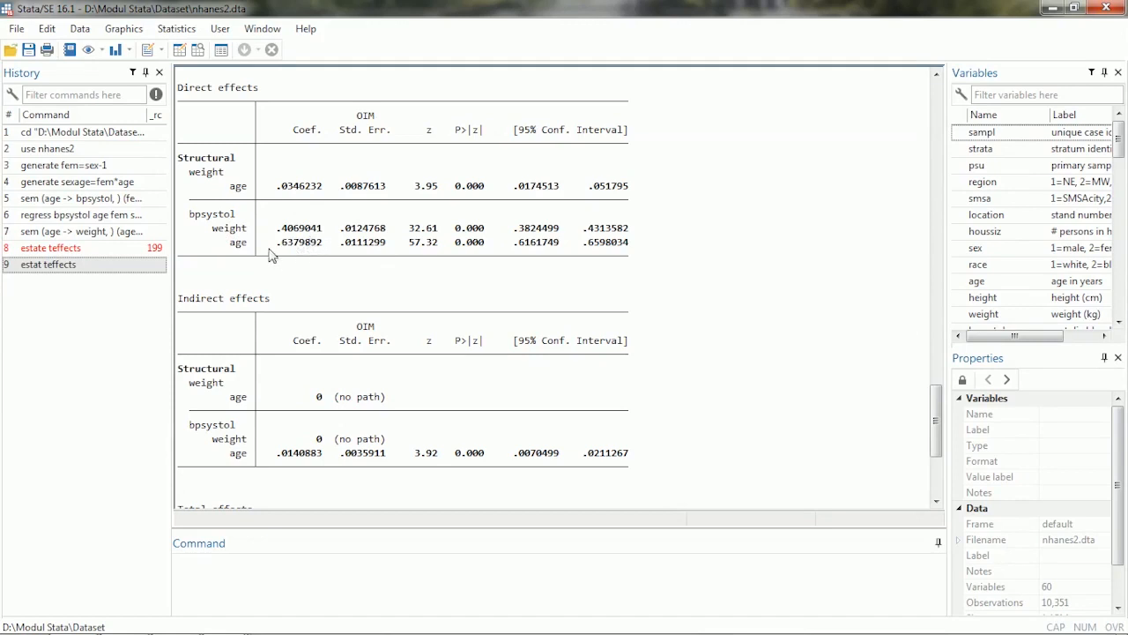
left_click_drag(938, 423, 937, 453)
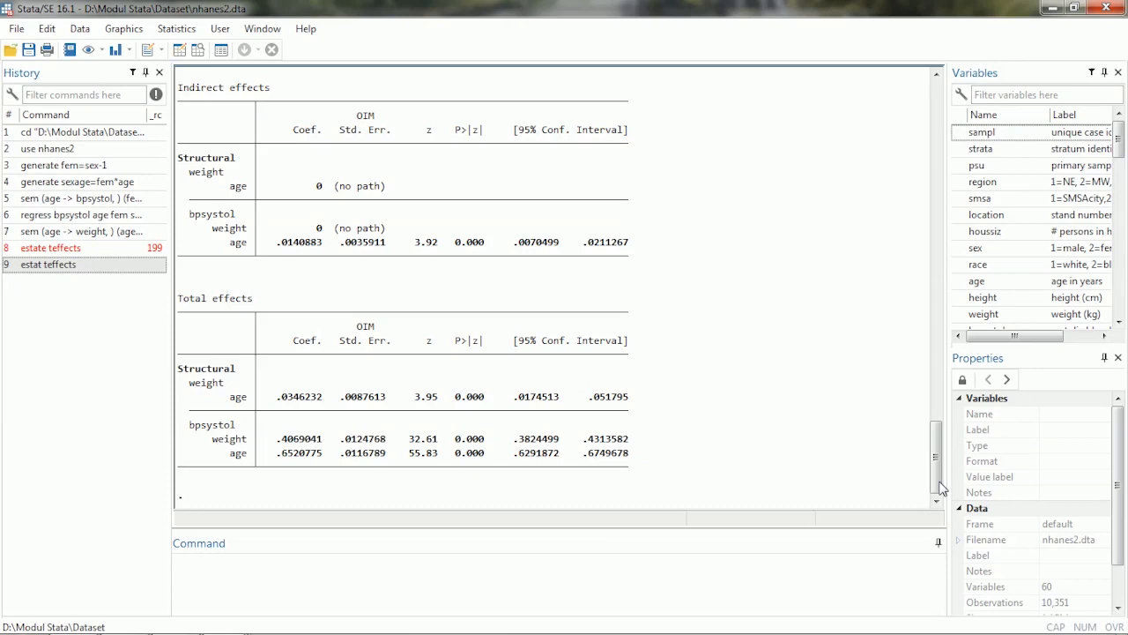
Regress weight on age and store the age coefficient as scalar A with _b[age]
left_click(793, 575)
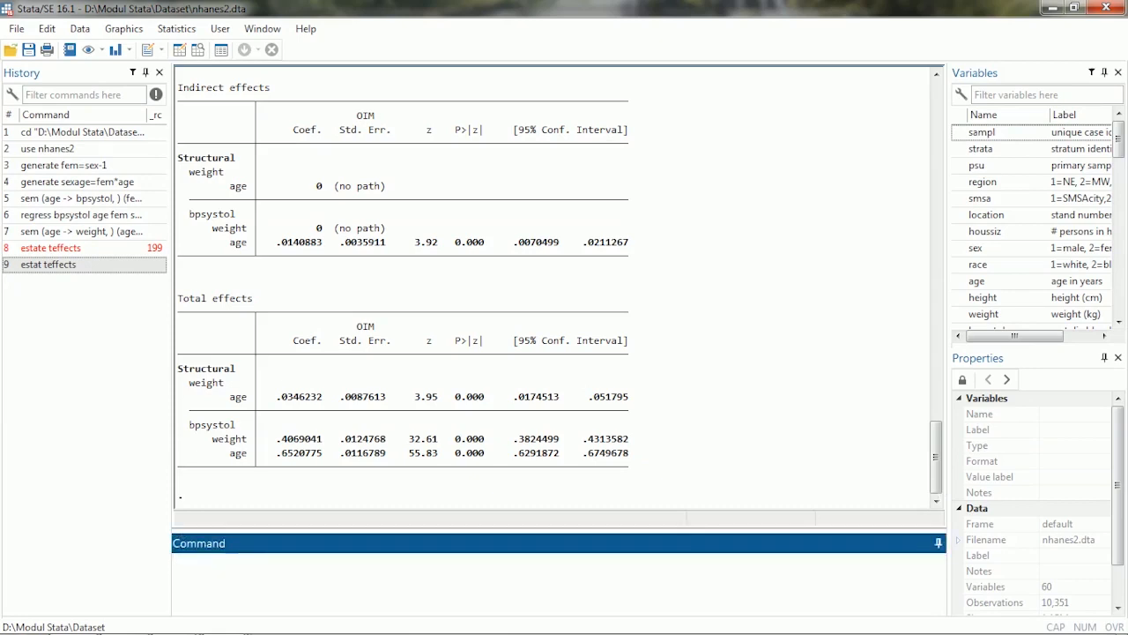
type("regress weight age")
key("Return")
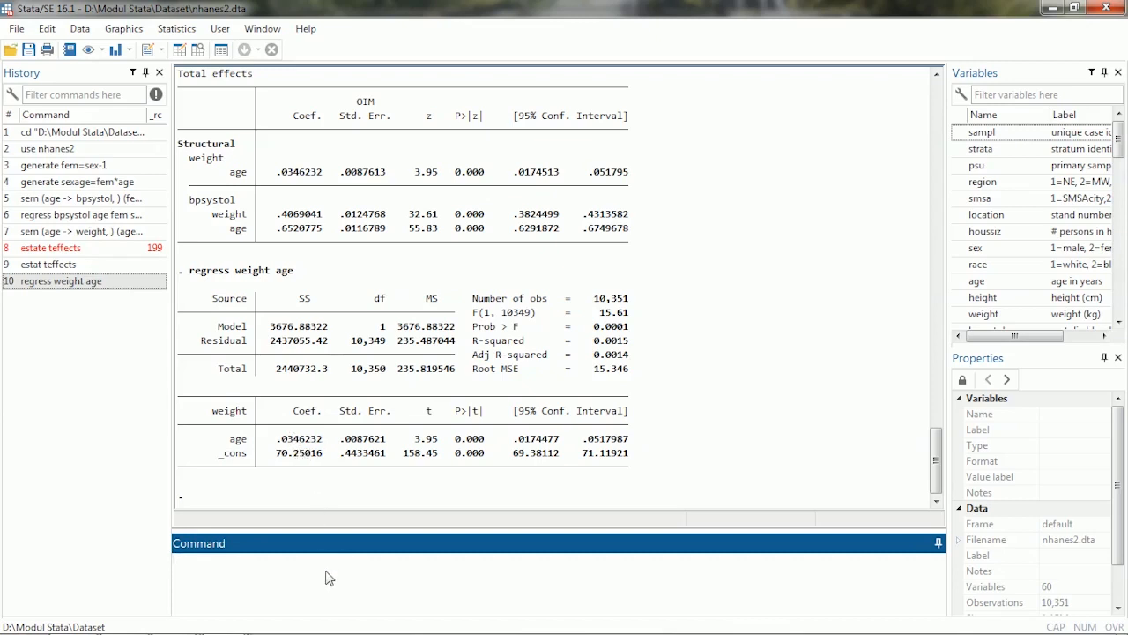
type("scalar A = _b[age]")
key("Return")
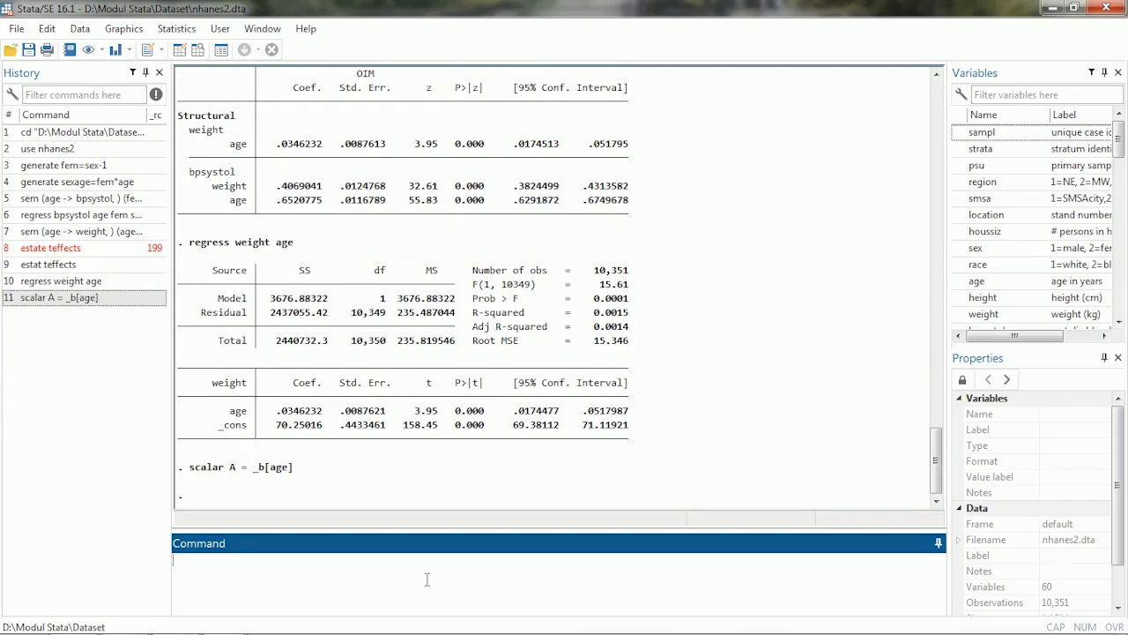
Regress bpsystol on weight and age, storing the weight coefficient as scalar B and the age coefficient as scalar Cprime
type("regress bpsystol weight age")
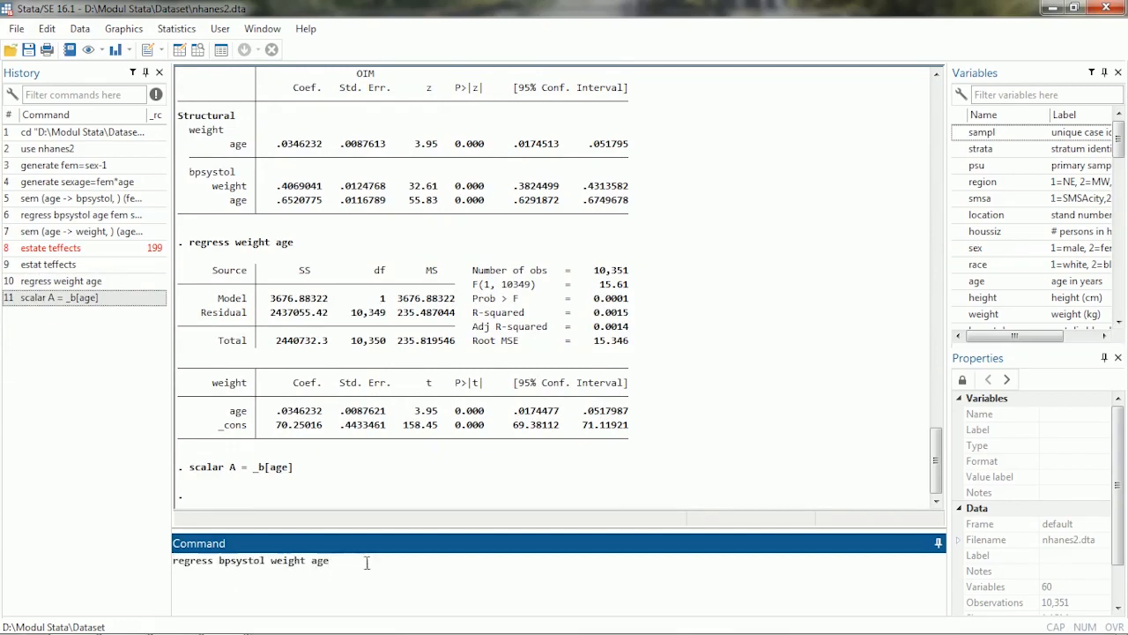
key("Return")
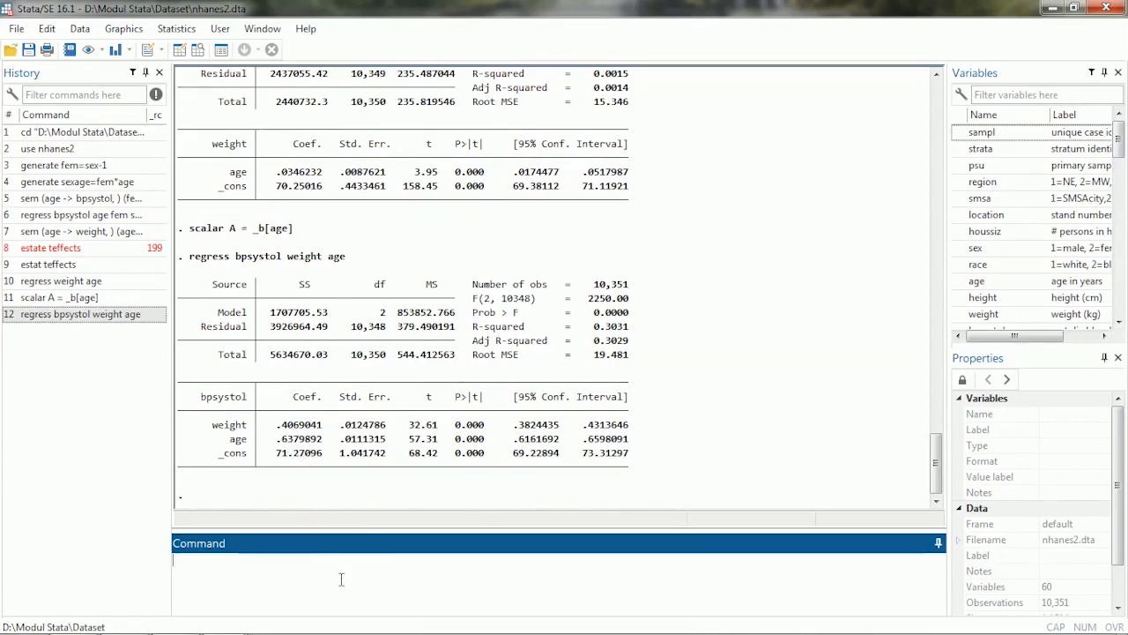
type("scalar B = _b[weight]")
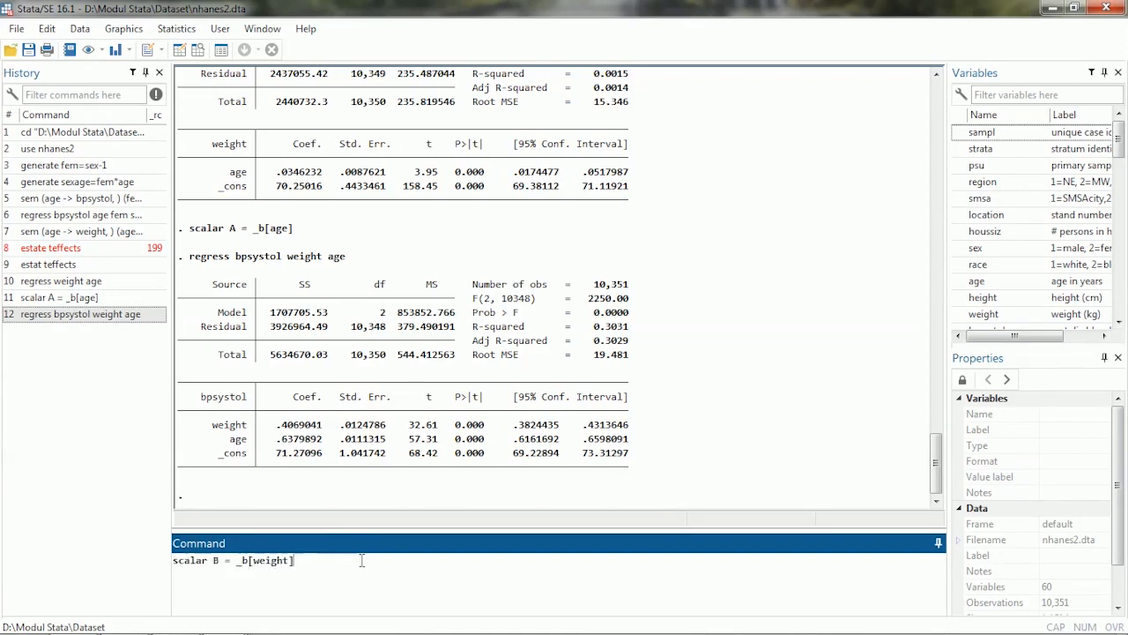
key("Return")
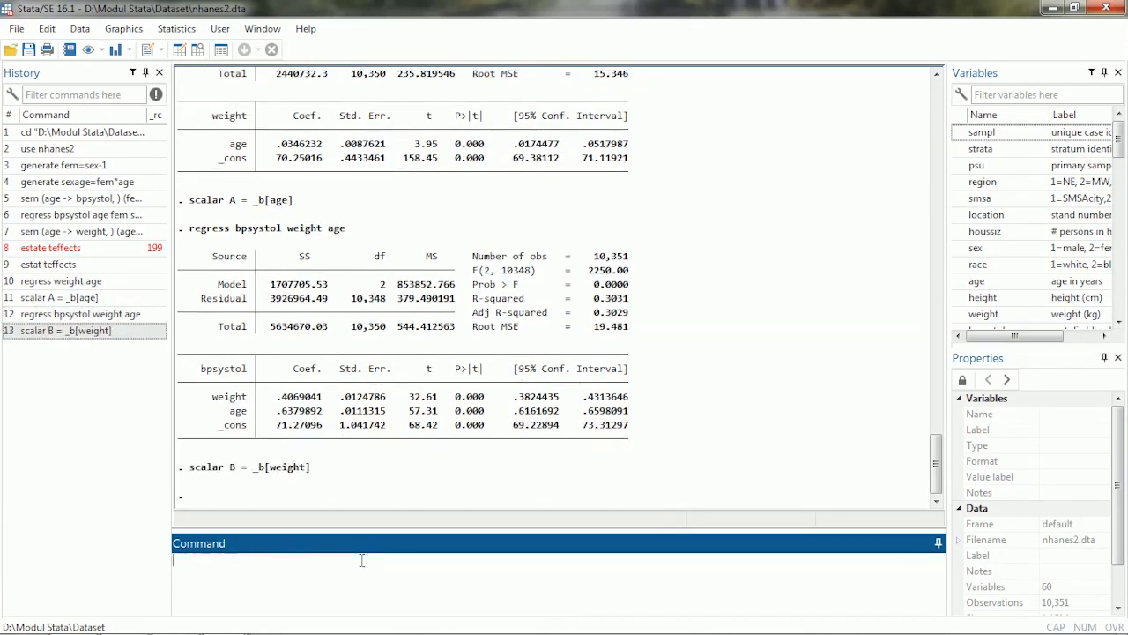
type("scalar Cprime = _b[age]")
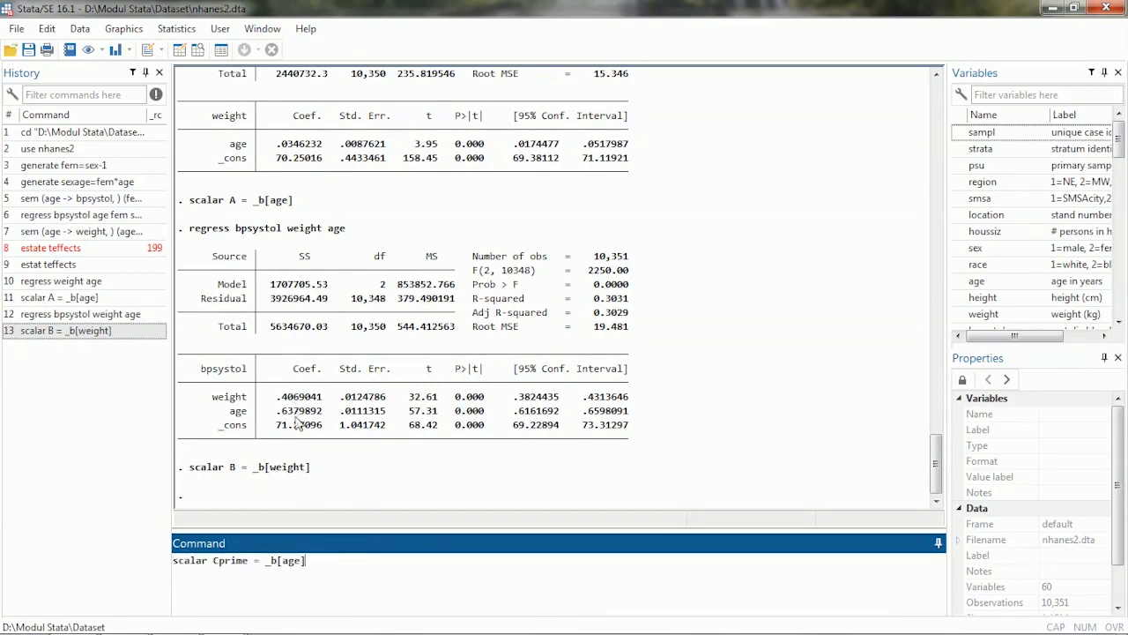
key("Return")
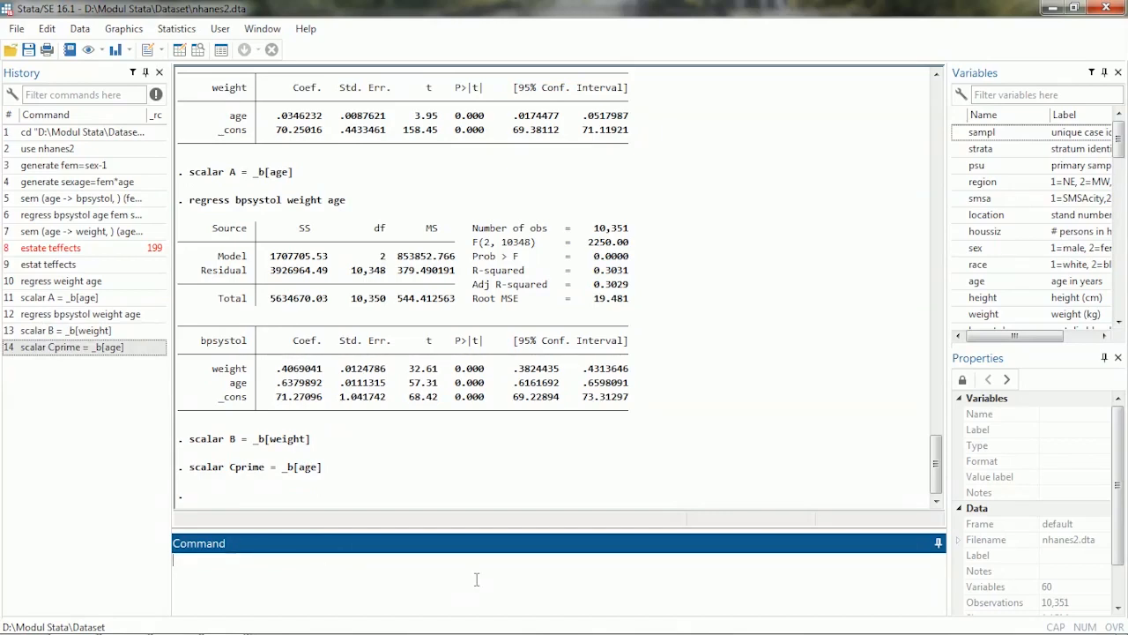
Define the indirect effect as scalar IE = A*B and the total effect as scalar C = Cprime + A*B
type("scalar IE = A*B")
key("Return")
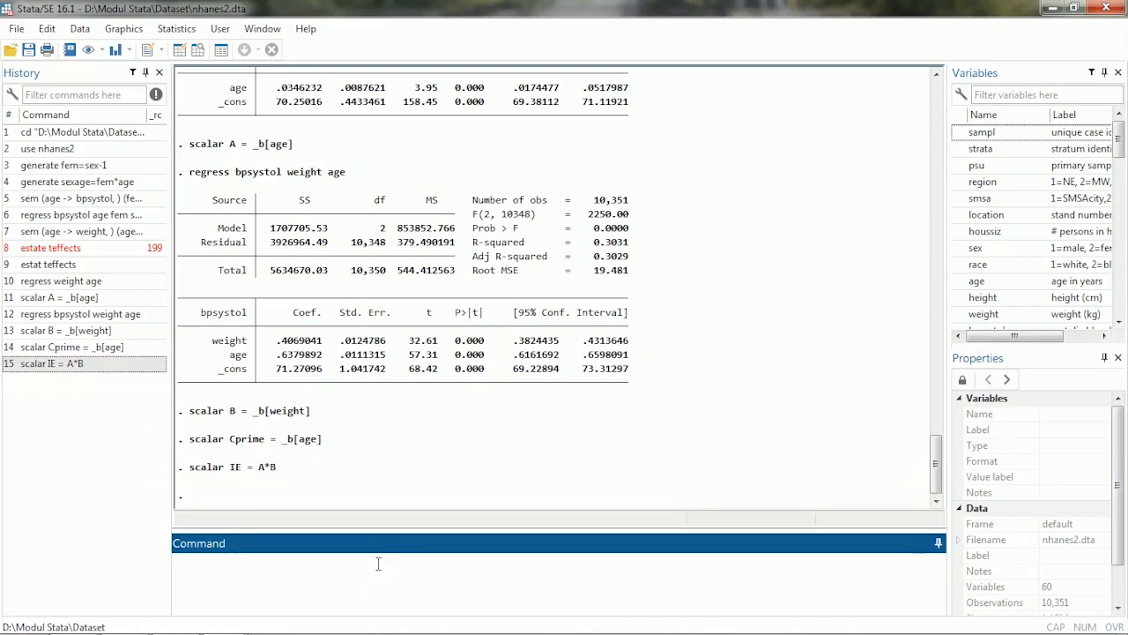
type("scalar C = Cprime + A*B")
key("Return")
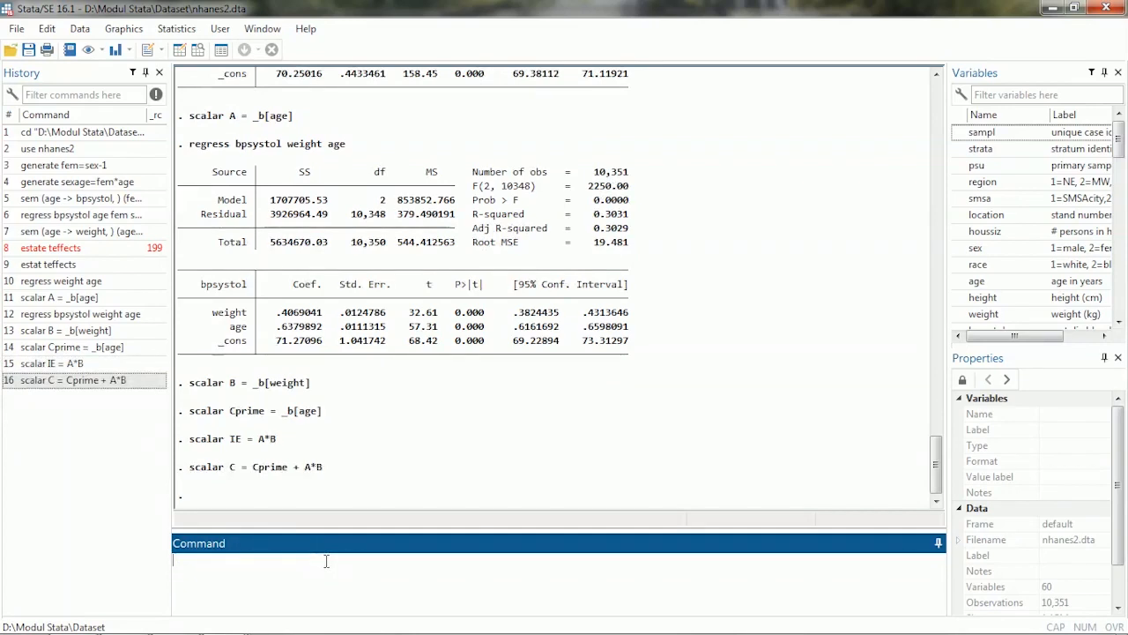
Display IE with the text "The Indirect effect of age on sbp is" and C with "The Total Effect of age on sbp is"
type("display \"The Indirect effect of age on sbp is \" IE")
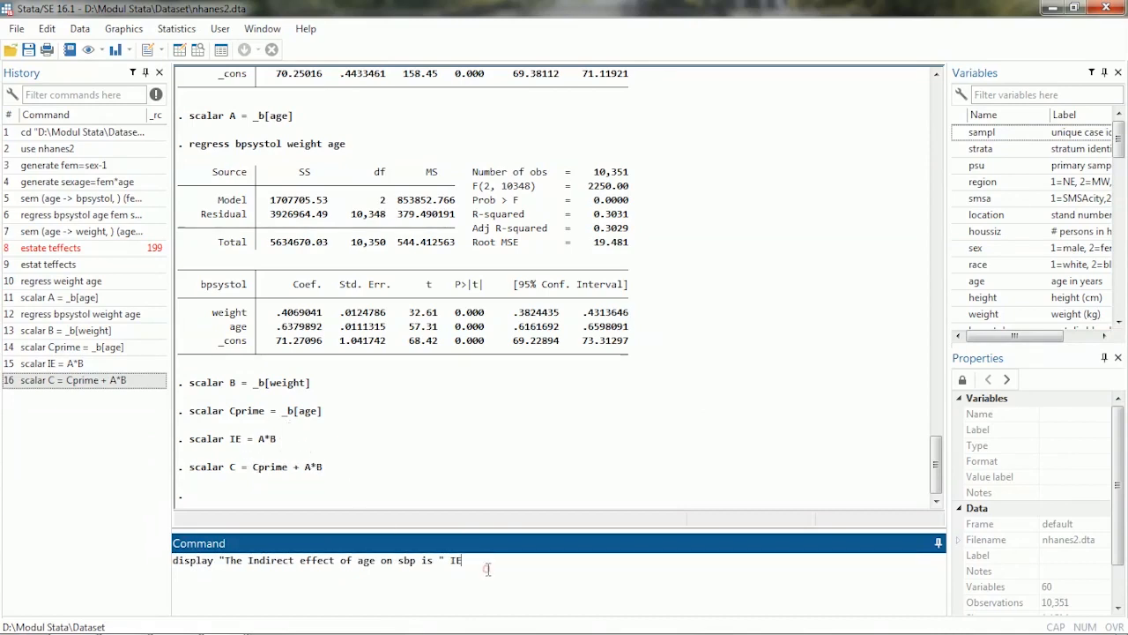
key("Return")
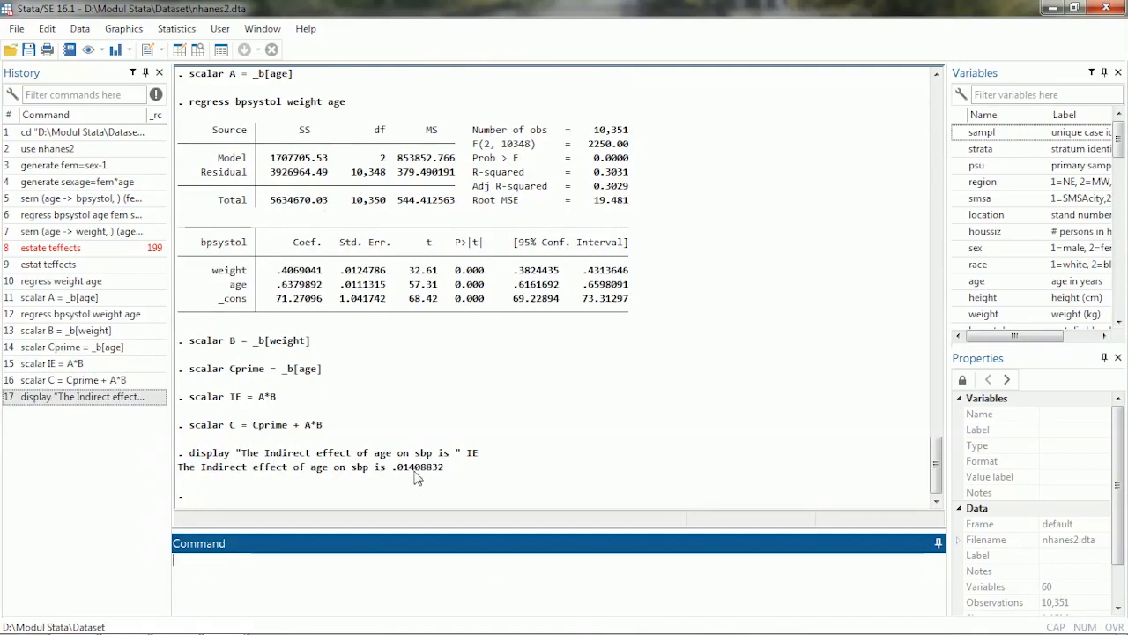
left_click(440, 577)
type("display \"The Total Effect of age on sbp is \" C")
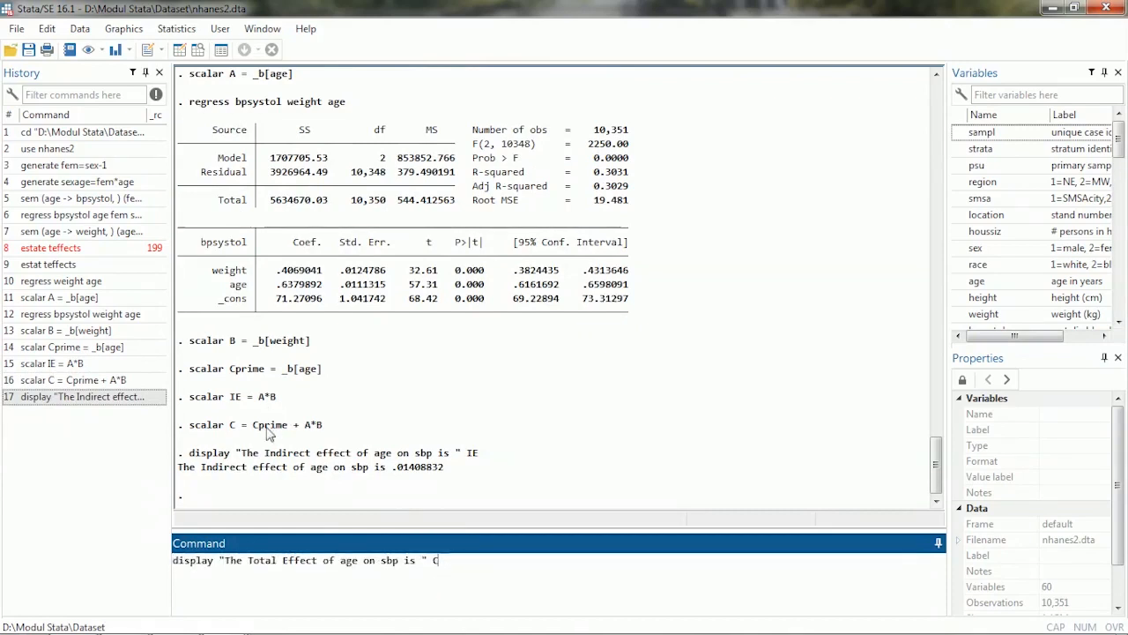
left_click(457, 562)
key("Return")
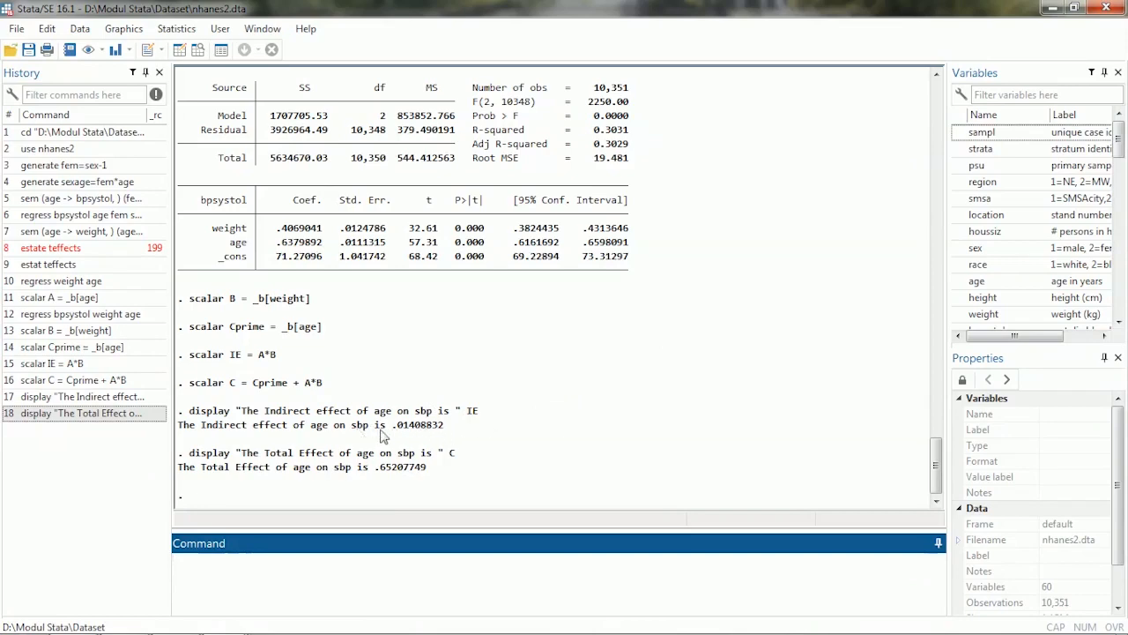
Compare the manually calculated indirect and total effects with the regression output and the estat teffects tables
left_click_drag(936, 472, 936, 348)
left_click(499, 433)
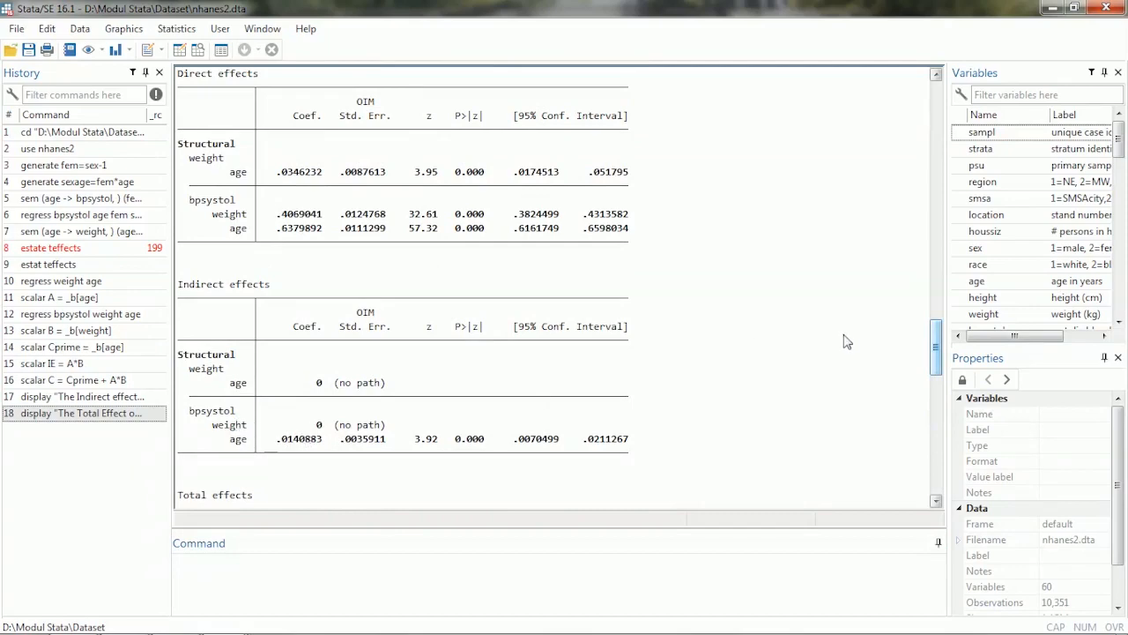
left_click_drag(938, 356, 923, 500)
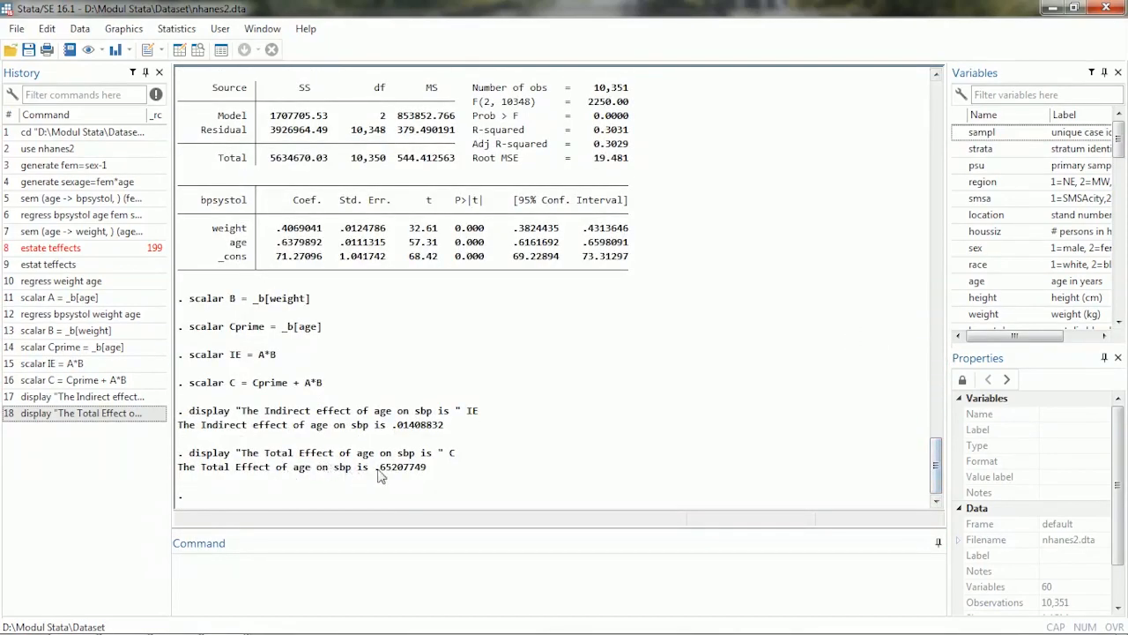
left_click_drag(936, 480, 936, 438)
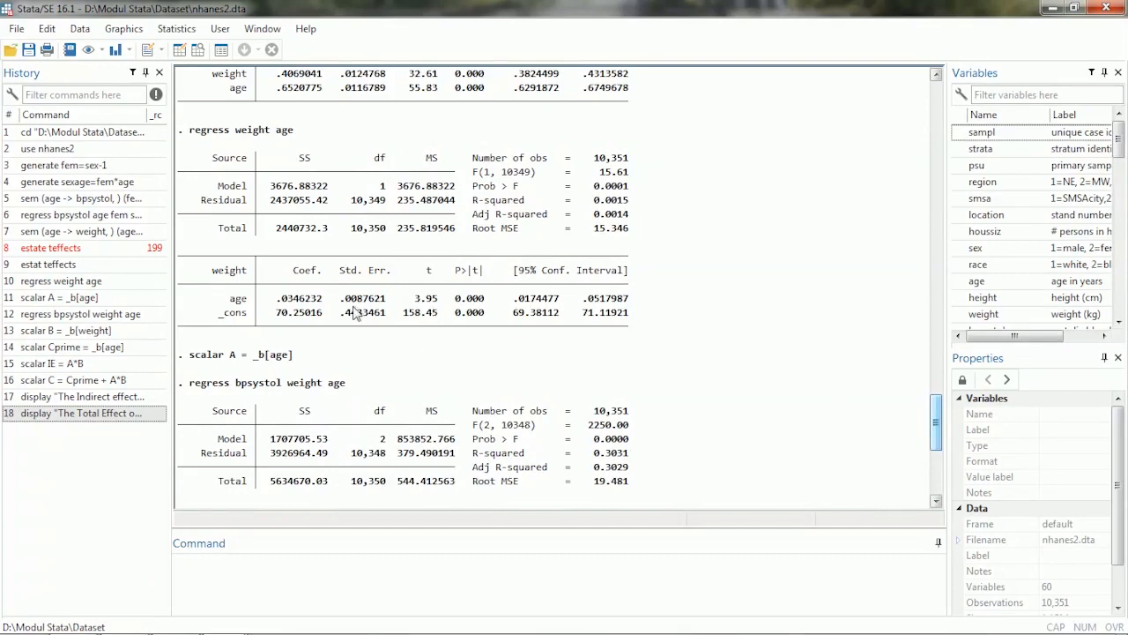
left_click_drag(935, 410, 936, 363)
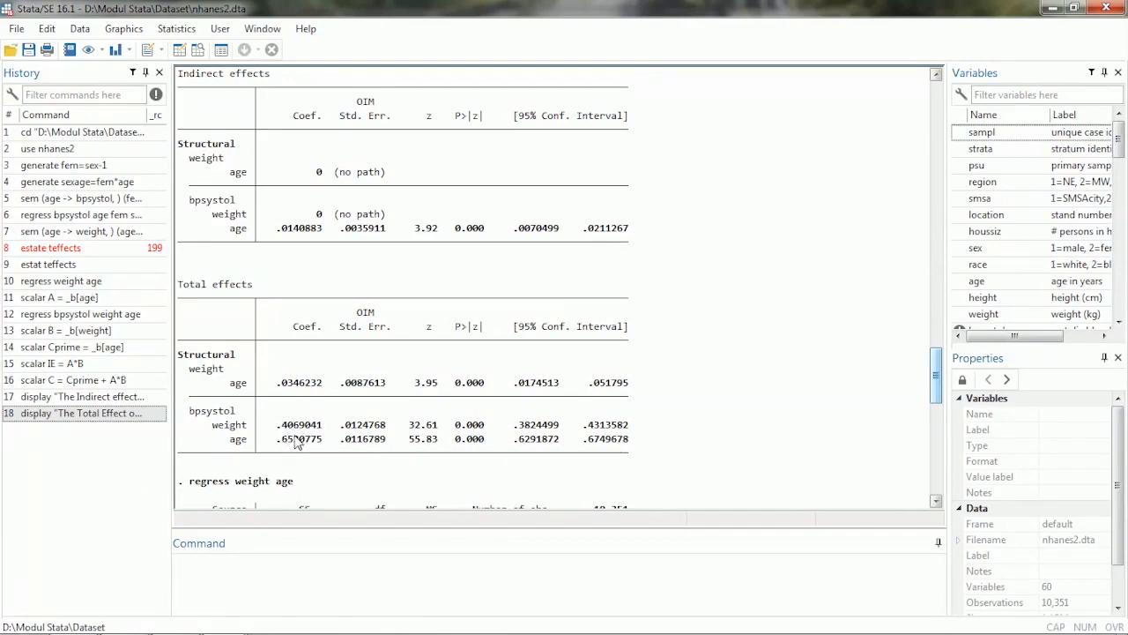
scroll(936, 375, "down", 10)
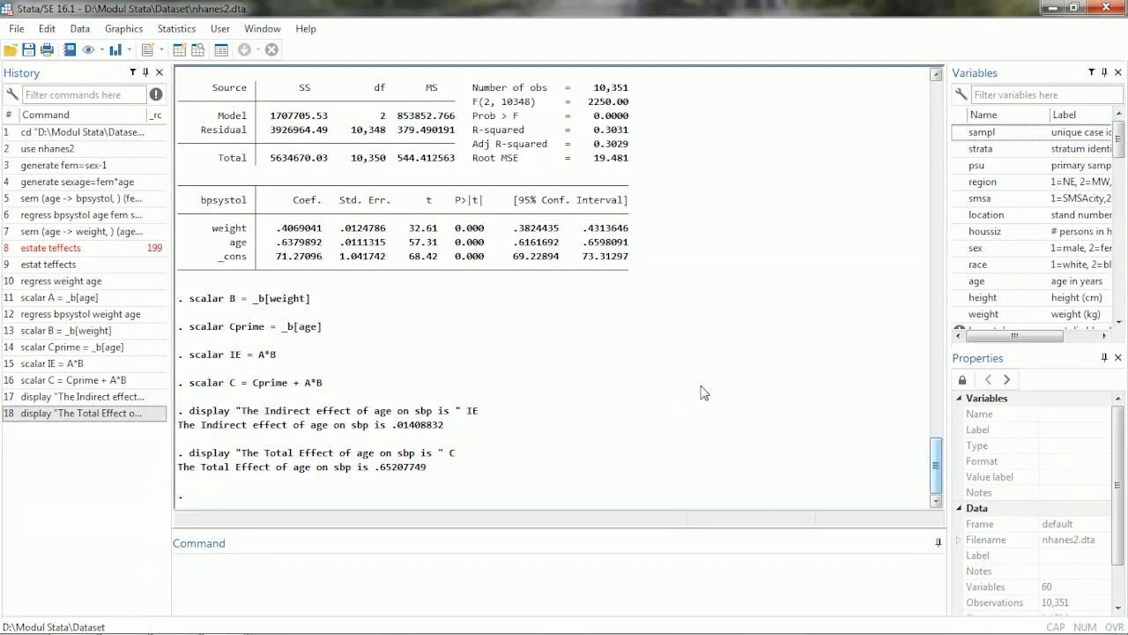
Save the age, weight and bpsystol path diagram as Mediator in the Materi folder
left_click(564, 577)
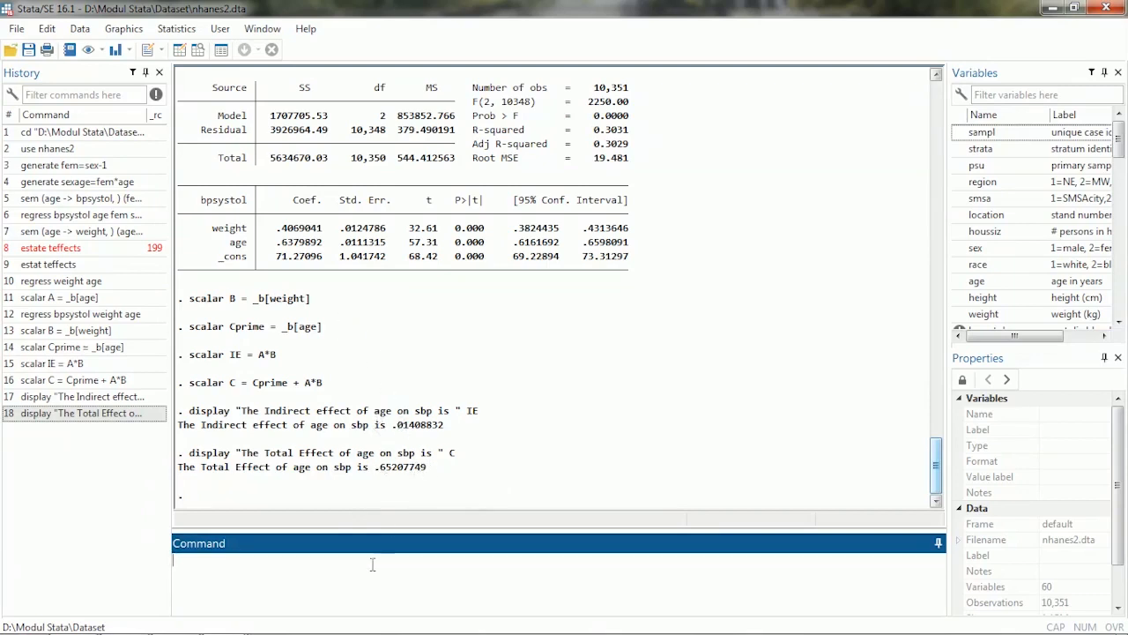
left_click(225, 622)
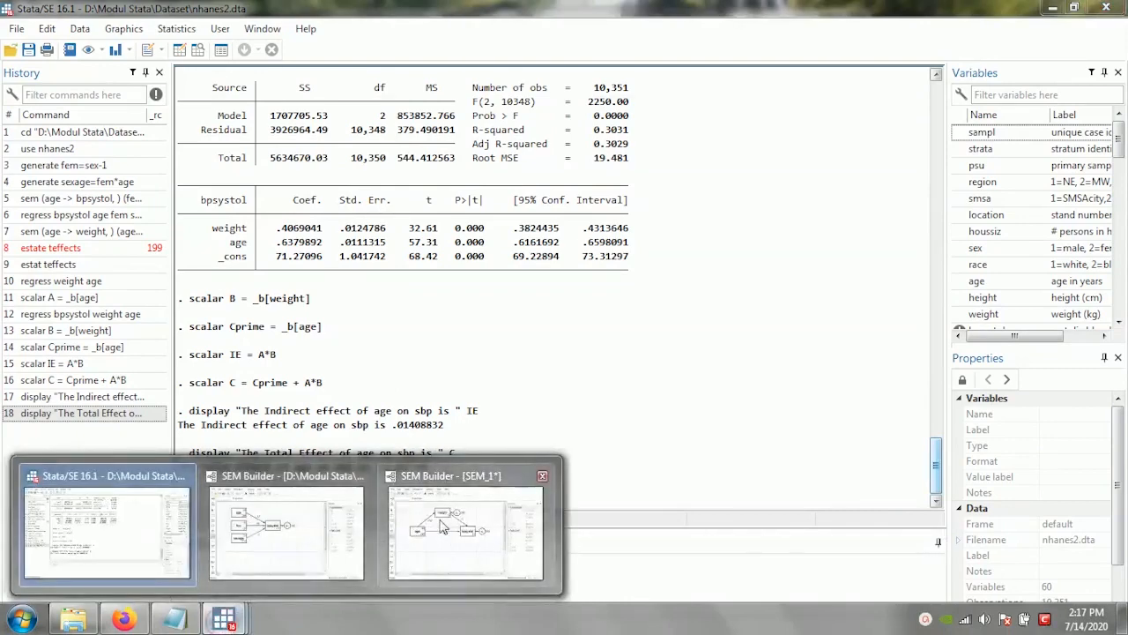
left_click(439, 520)
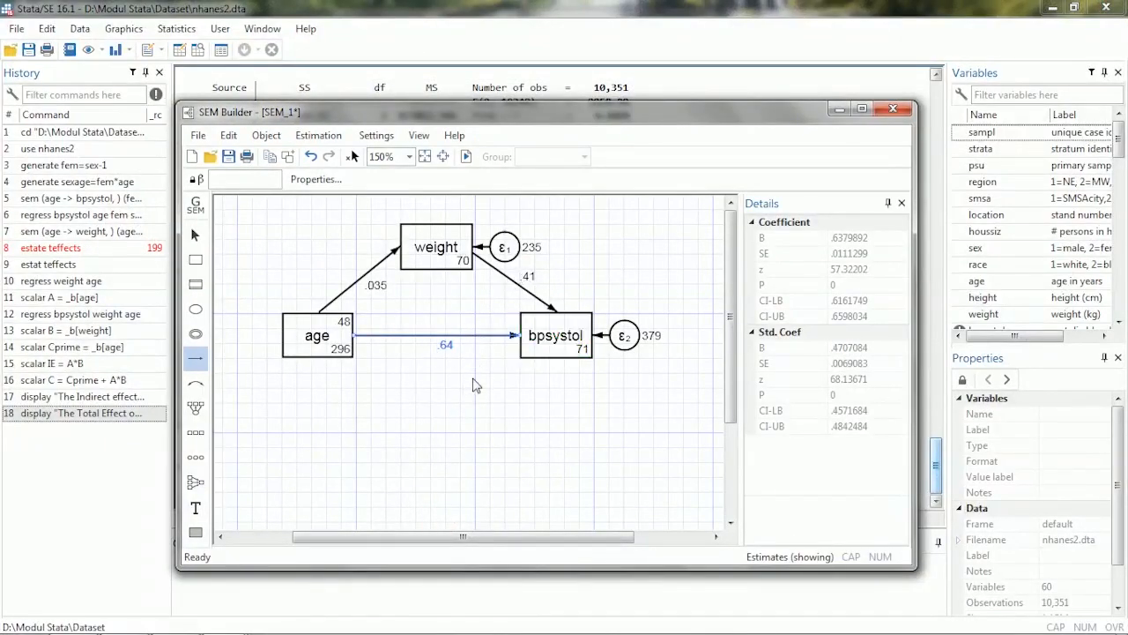
left_click(228, 157)
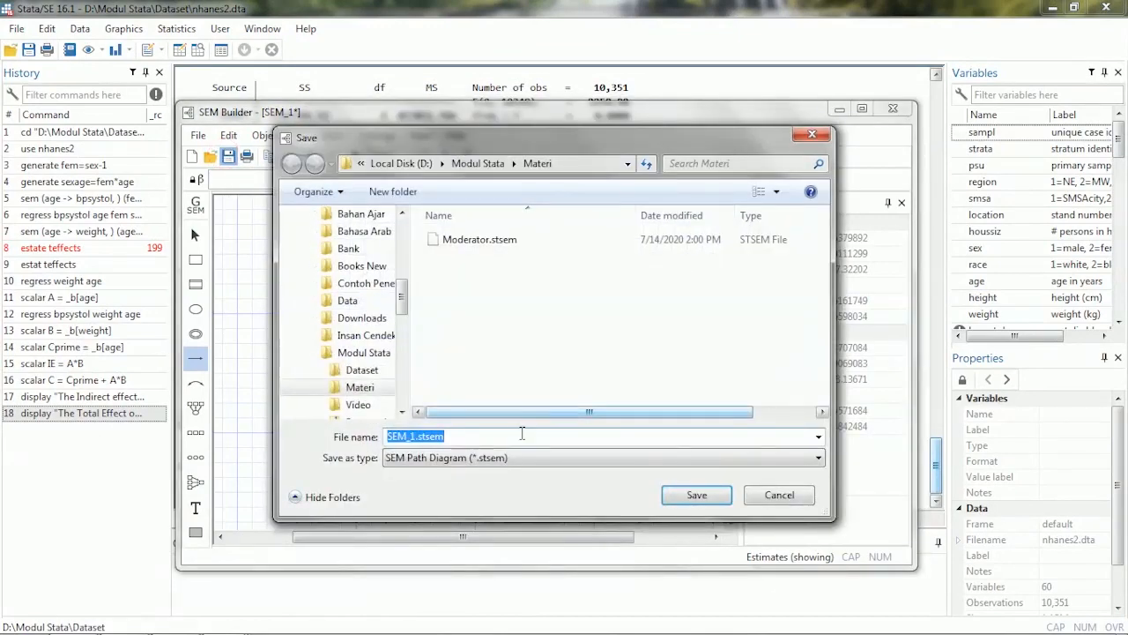
type("Mediator")
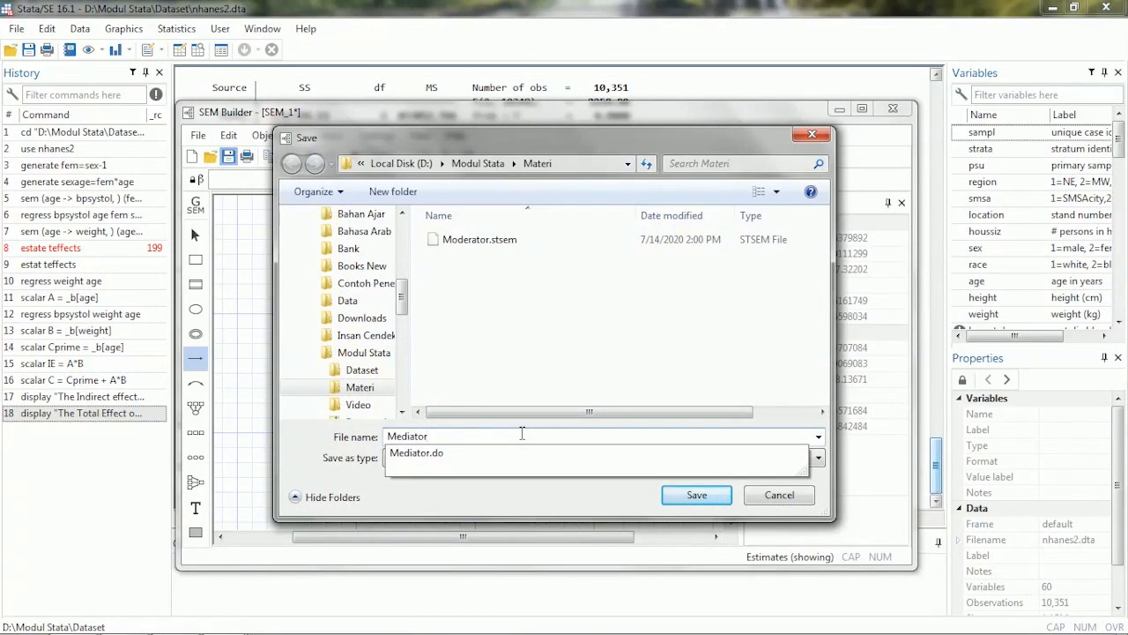
key("Return")
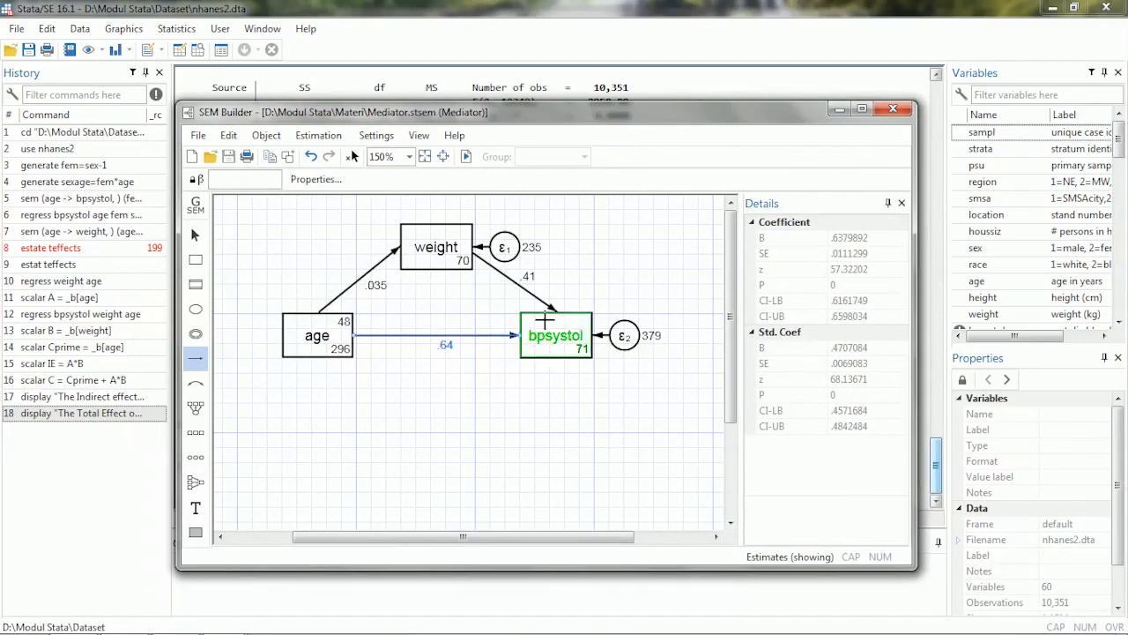
Arrange the SEM Builder windows of the Moderator and Mediator diagrams side by side for comparison
left_click_drag(536, 112, 719, 69)
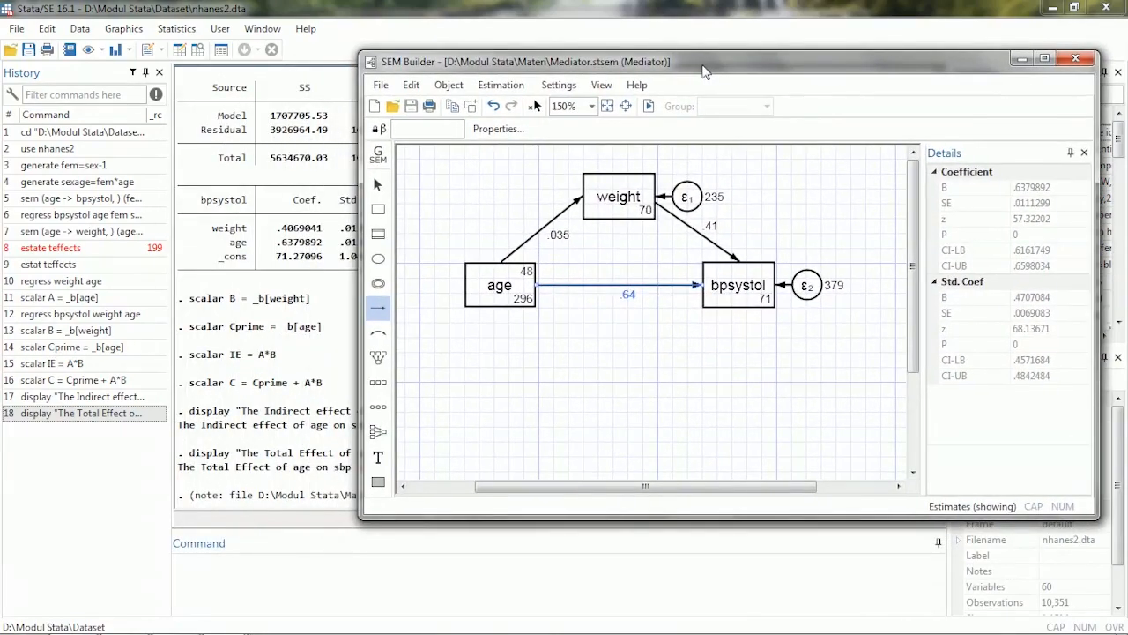
mouse_move(300, 631)
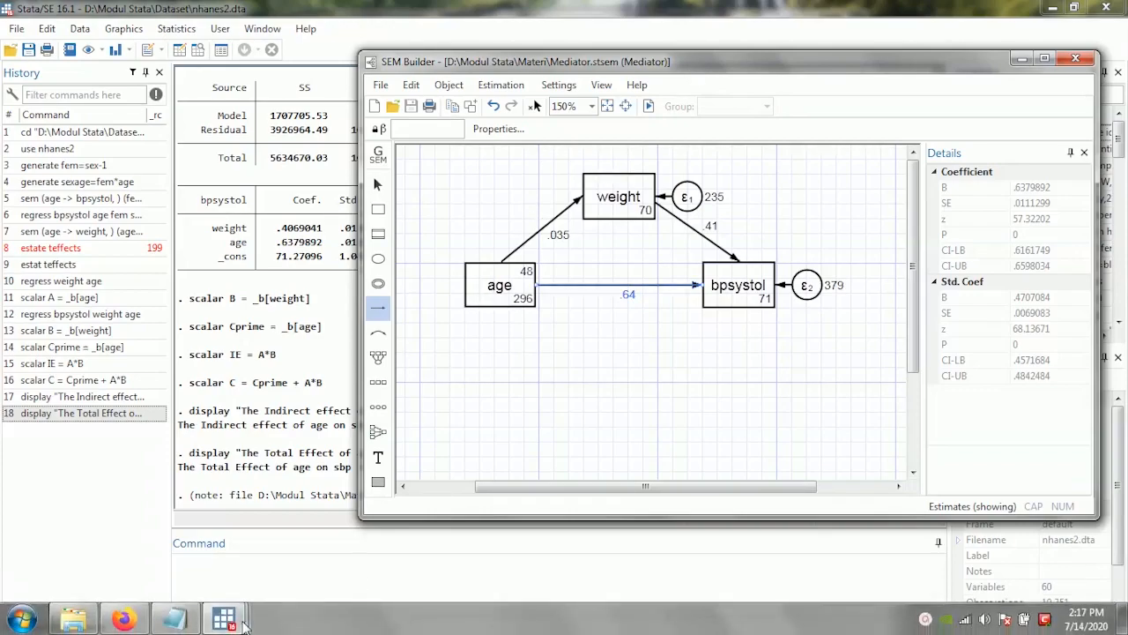
mouse_move(238, 622)
left_click(243, 535)
left_click_drag(606, 92, 463, 65)
left_click_drag(821, 72, 893, 73)
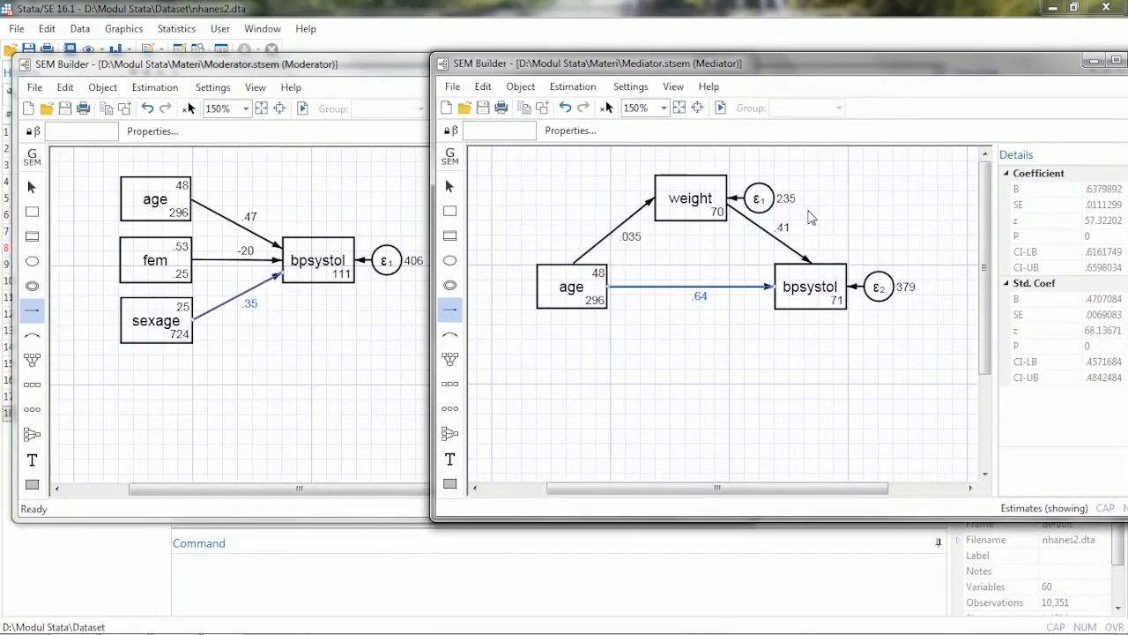